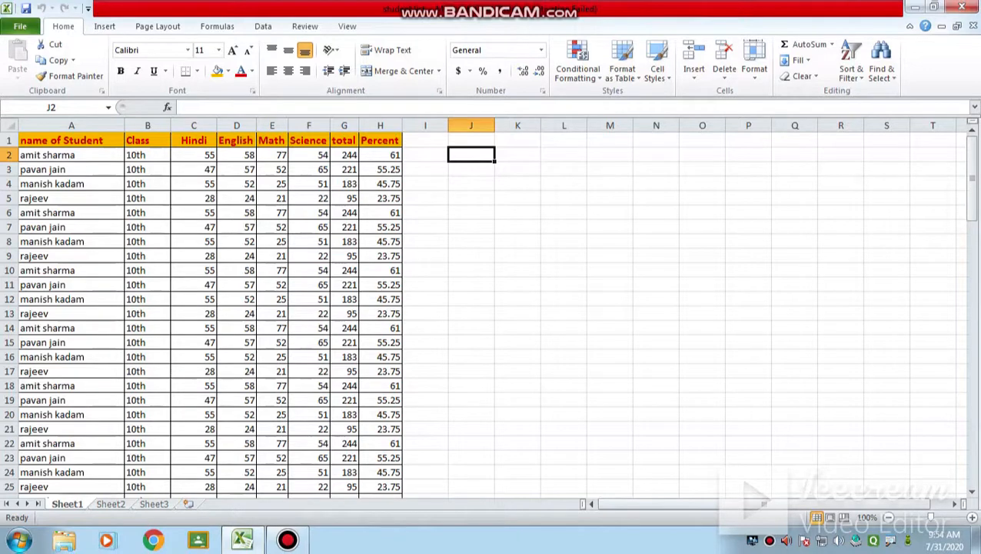
- Enter 5 in cell J2 and apply the Percentage number format to it
{"action": "type", "text": "5"}
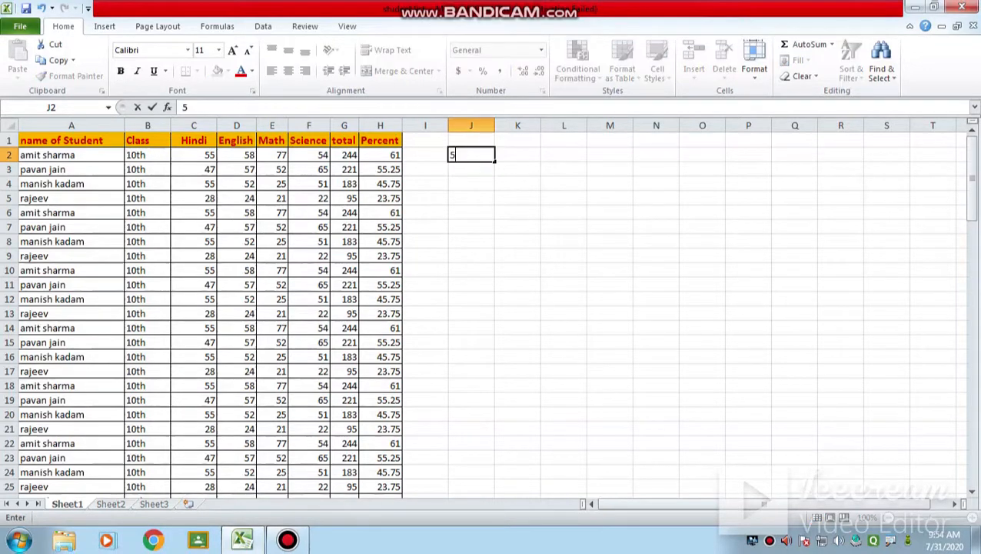
{"action": "left_click", "coordinate": [518, 212]}
{"action": "left_click", "coordinate": [470, 154]}
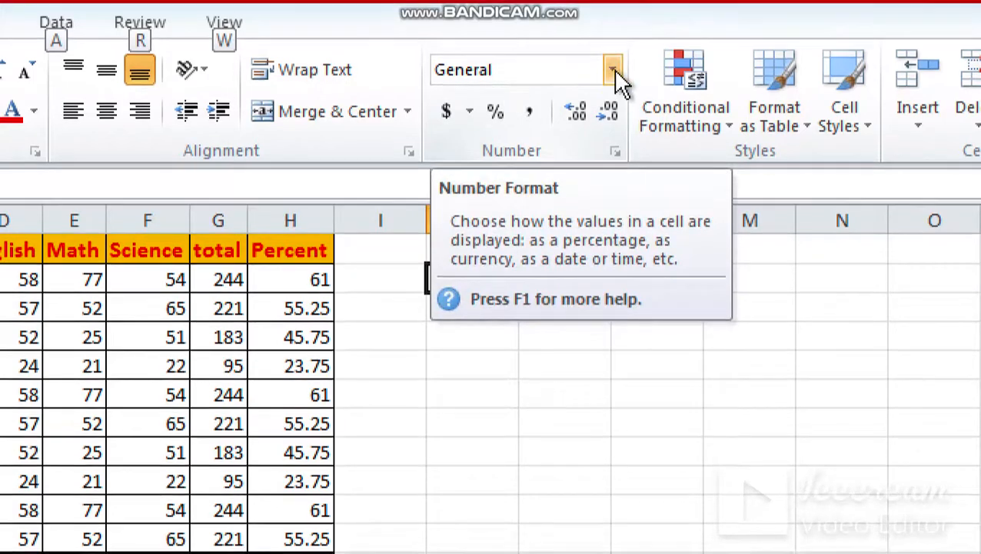
{"action": "left_click", "coordinate": [613, 73]}
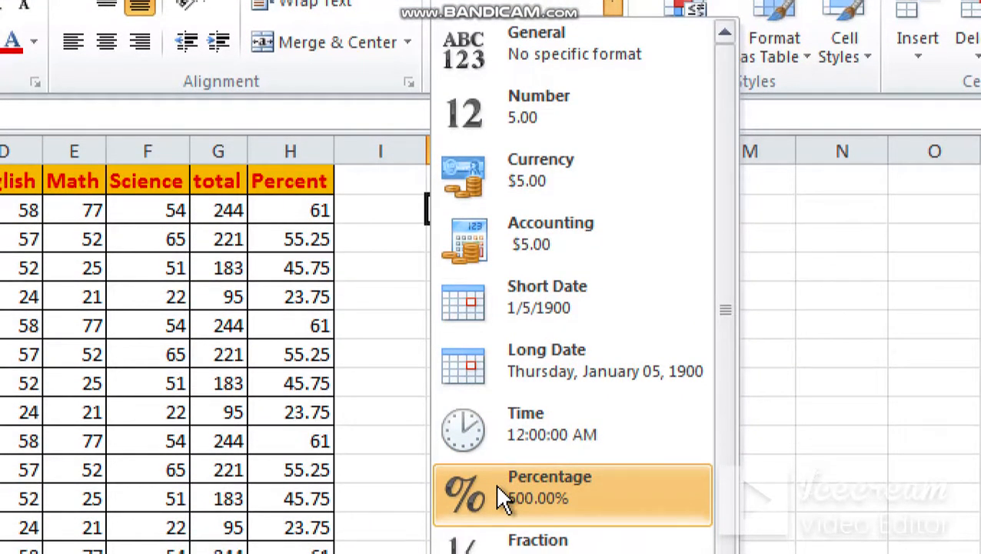
{"action": "left_click", "coordinate": [495, 483]}
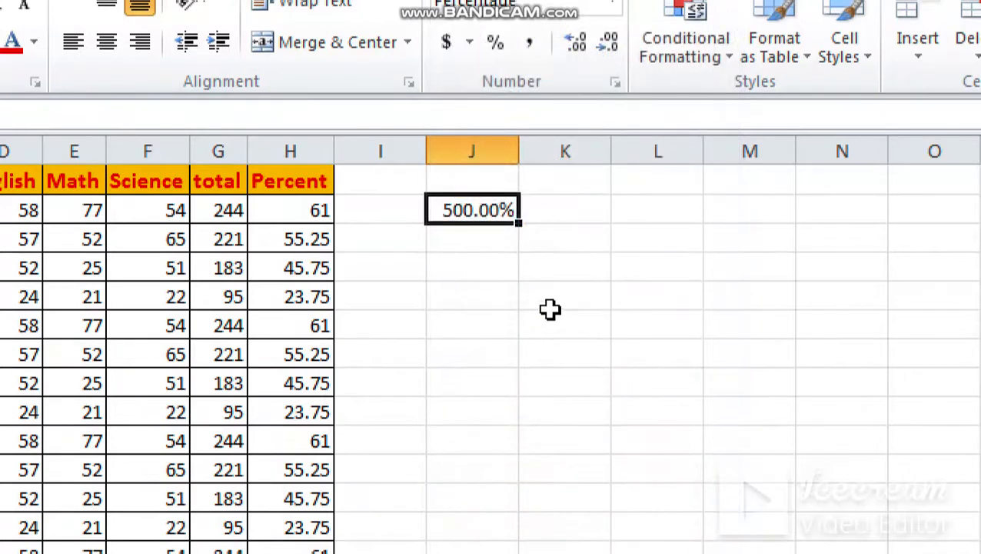
{"action": "left_click", "coordinate": [550, 306]}
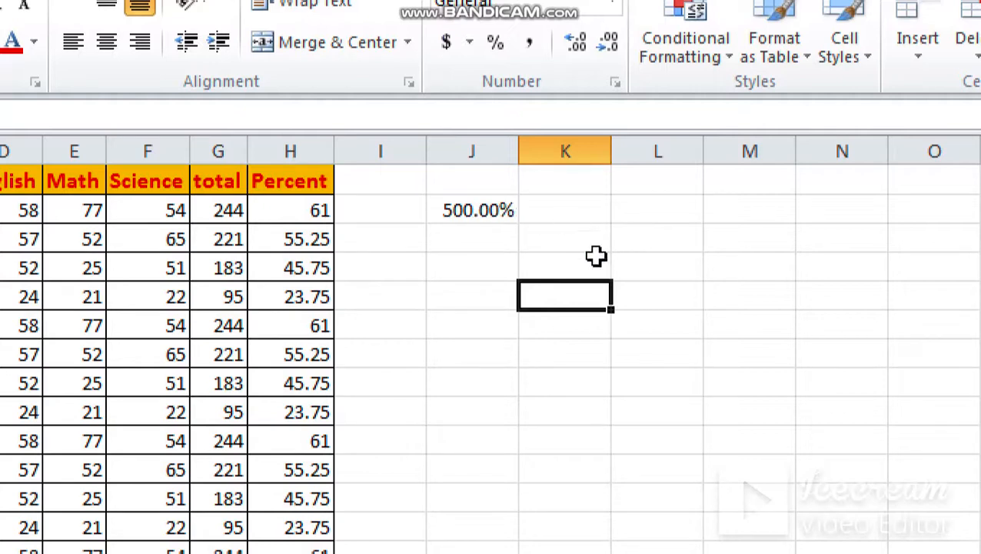
- Enter 20% in cell J4 and check which number format the cell has
{"action": "left_click", "coordinate": [492, 265]}
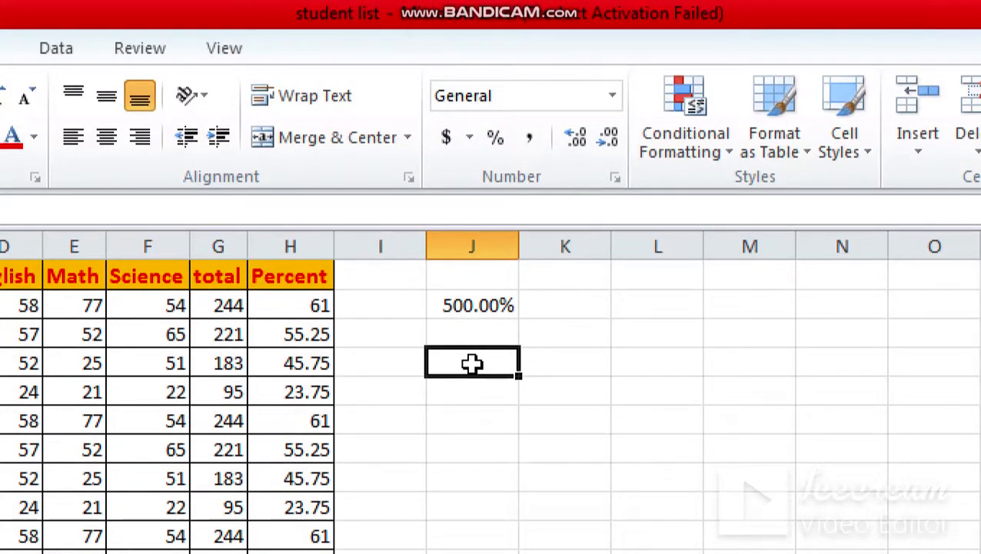
{"action": "type", "text": "20"}
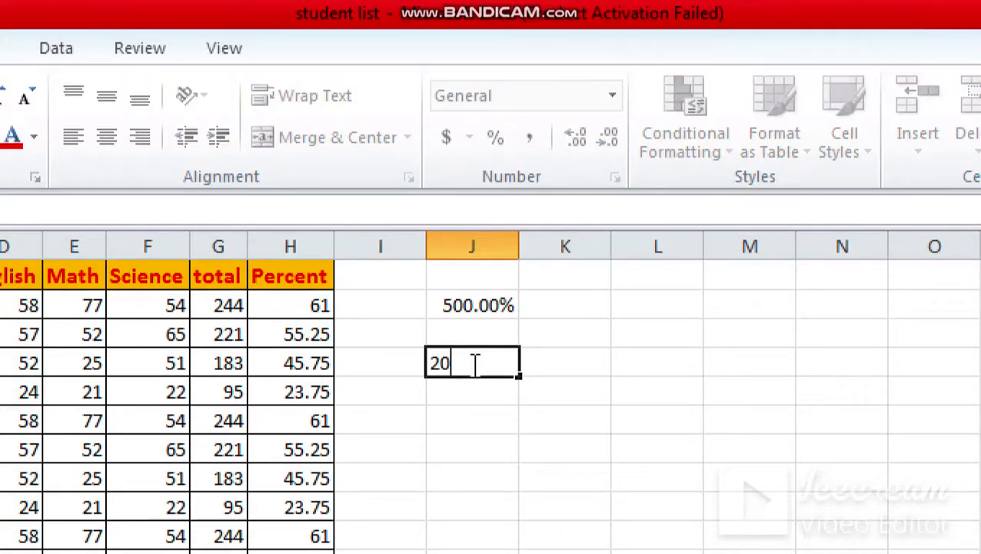
{"action": "type", "text": "%"}
{"action": "left_click", "coordinate": [492, 426]}
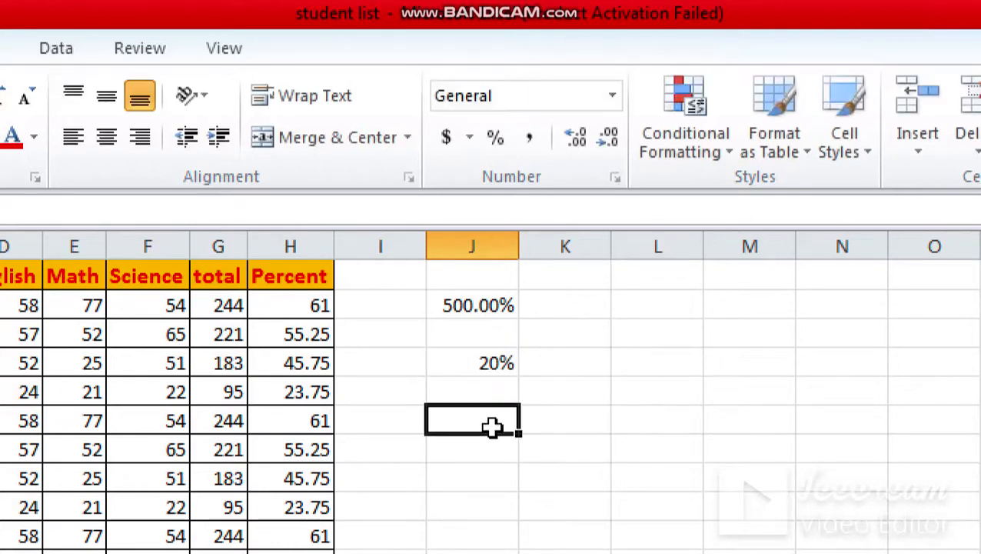
{"action": "left_click", "coordinate": [477, 362]}
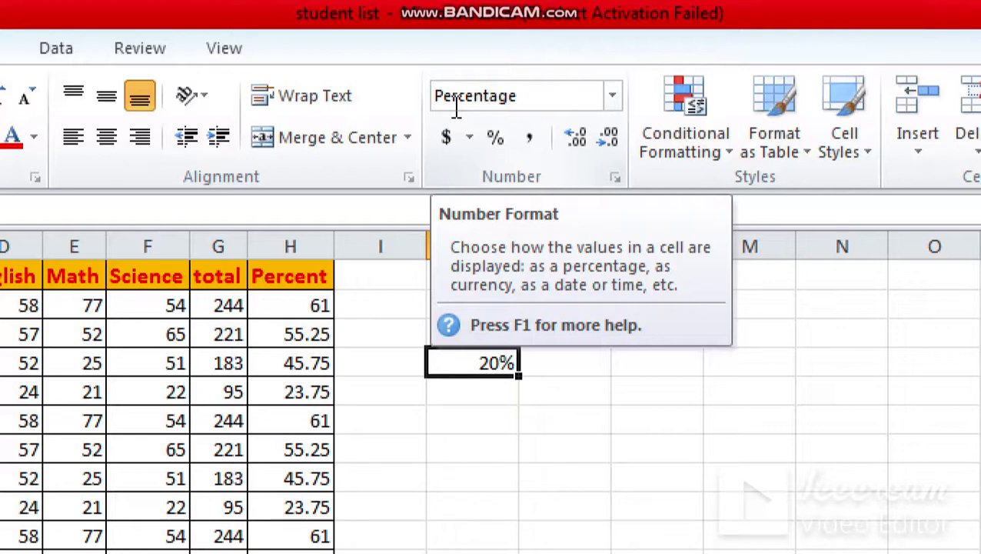
{"action": "left_click", "coordinate": [442, 477]}
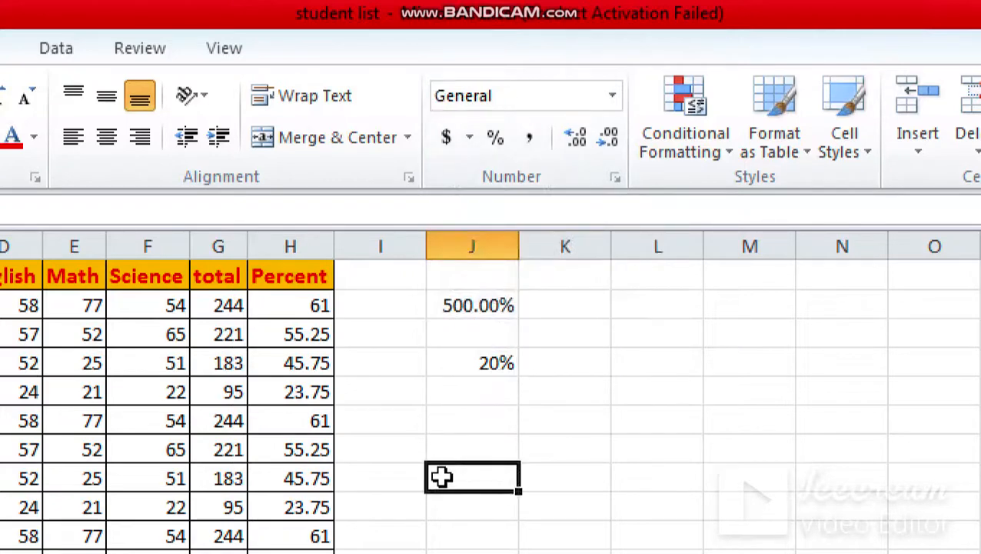
- Clear cell J4 and enter 6% in it
{"action": "left_click", "coordinate": [465, 370]}
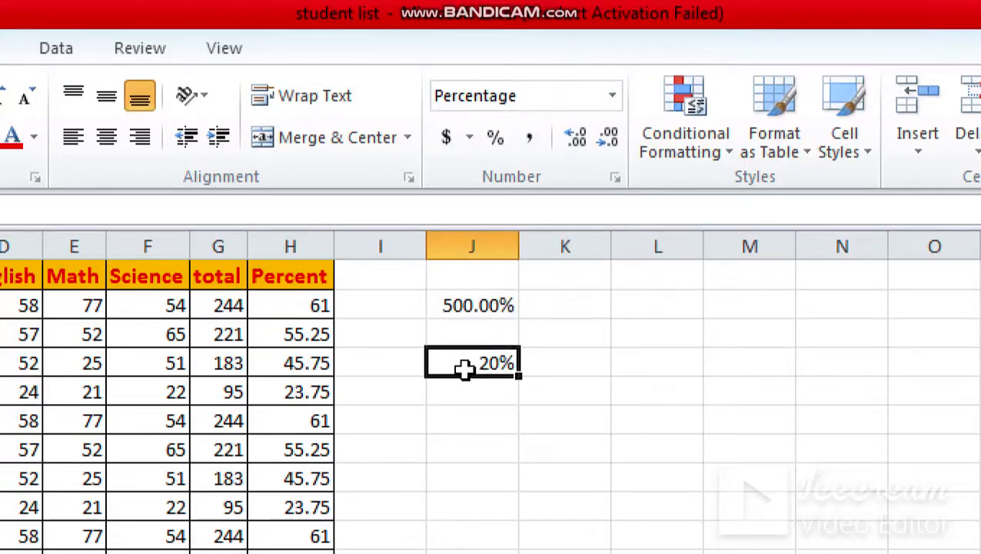
{"action": "key", "text": "Delete"}
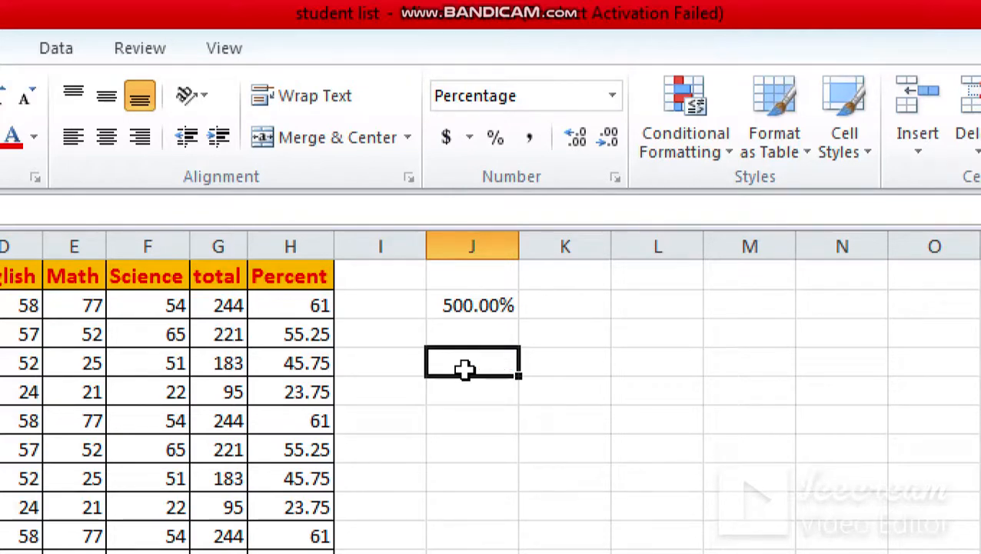
{"action": "type", "text": "6"}
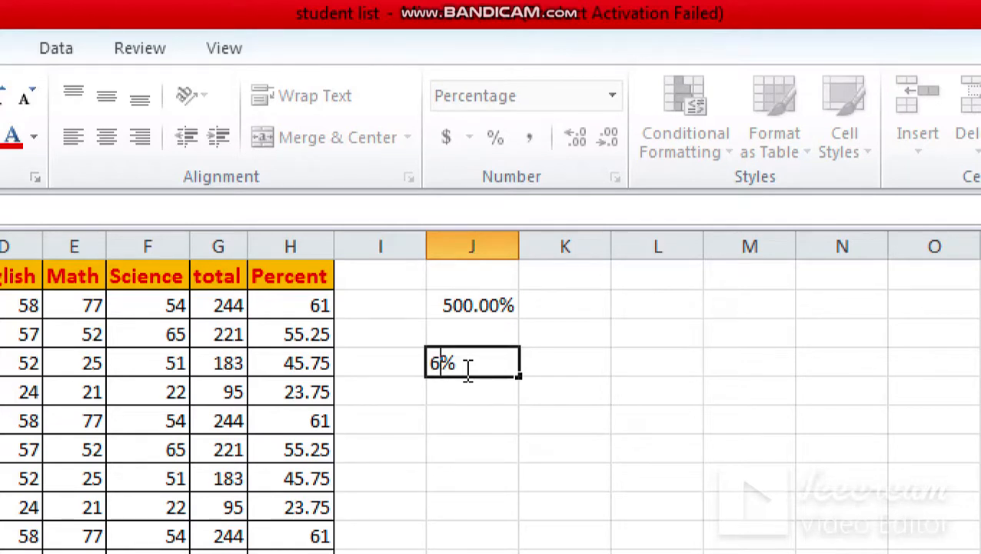
{"action": "left_click", "coordinate": [463, 402]}
{"action": "left_click", "coordinate": [467, 363]}
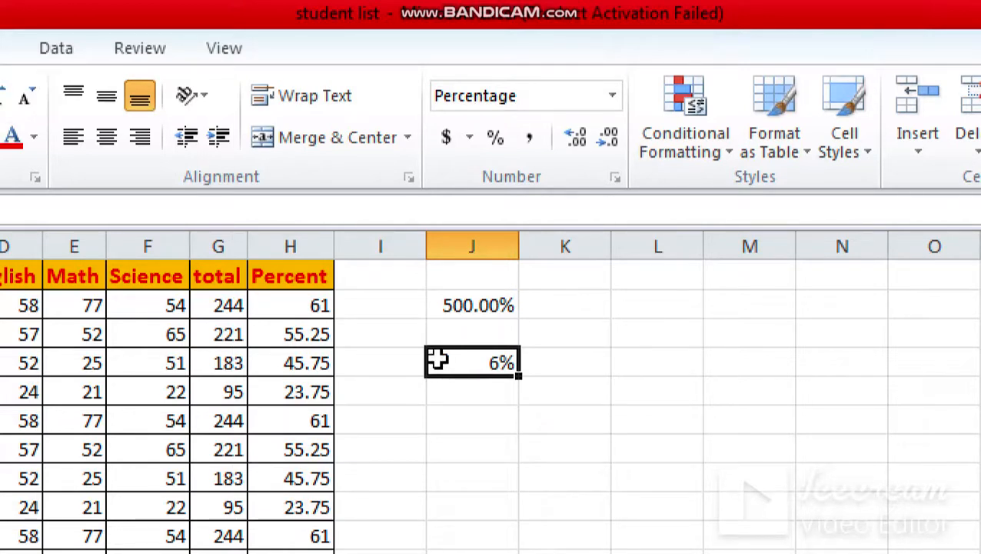
- Set cell J4 to the General number format and enter 6 in it
{"action": "left_click", "coordinate": [611, 107]}
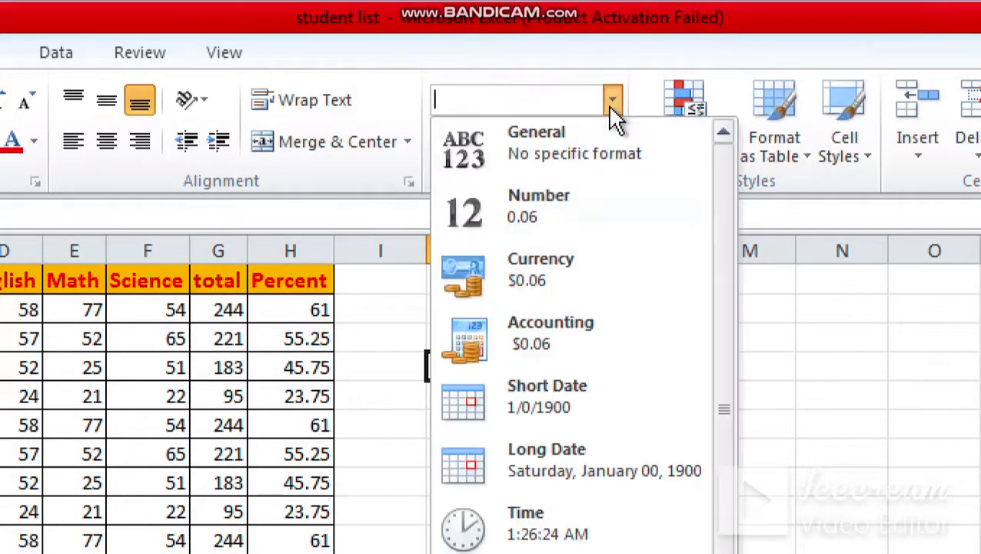
{"action": "left_click", "coordinate": [554, 150]}
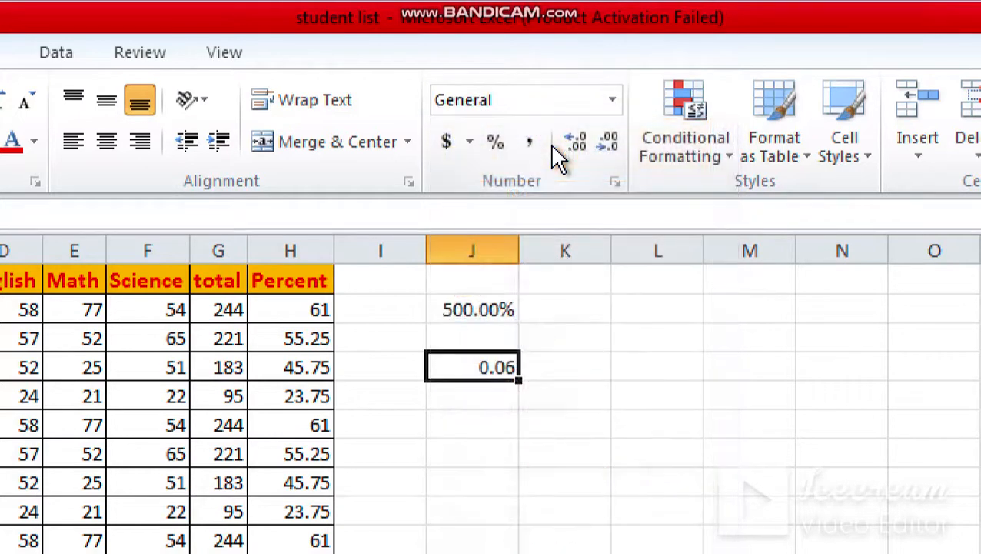
{"action": "left_click", "coordinate": [422, 448]}
{"action": "left_click", "coordinate": [473, 369]}
{"action": "type", "text": "6"}
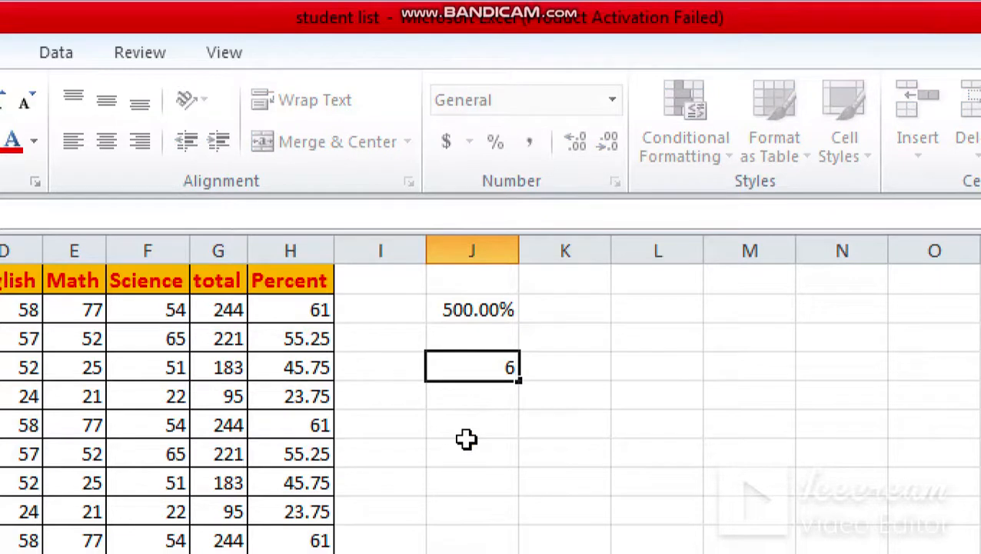
{"action": "left_click", "coordinate": [466, 439]}
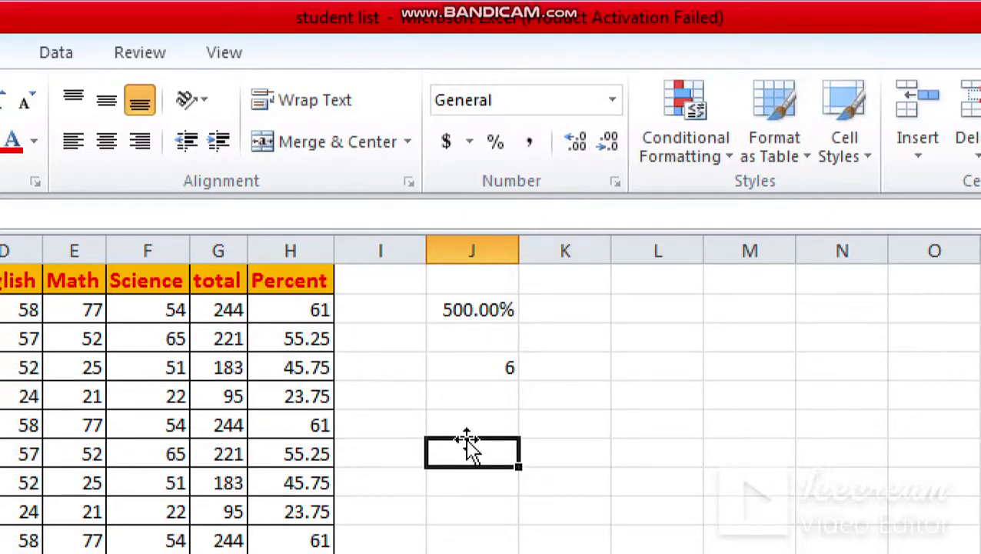
- Apply the Percentage category with 2 decimal places to cell J4 through the Format Cells dialog
{"action": "left_click", "coordinate": [484, 366]}
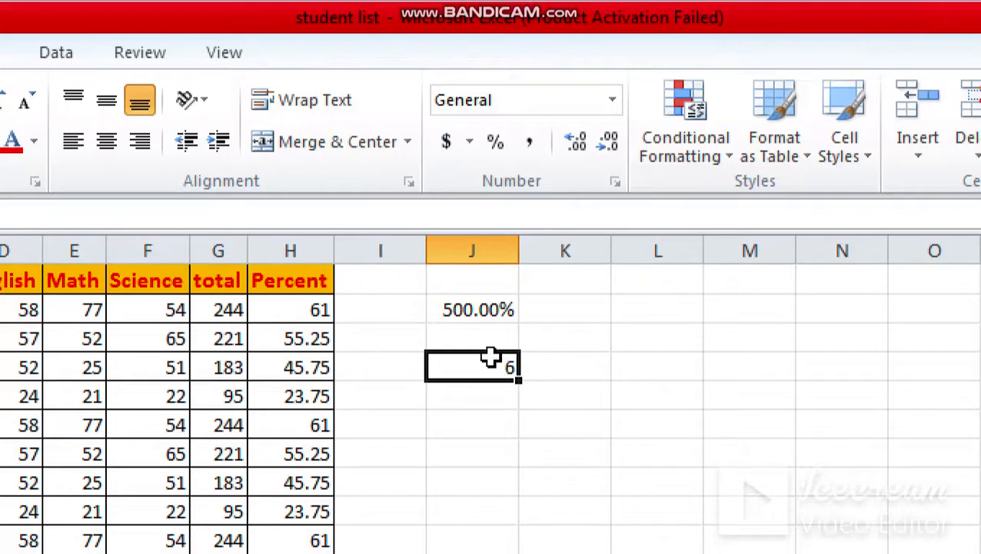
{"action": "left_click", "coordinate": [615, 181]}
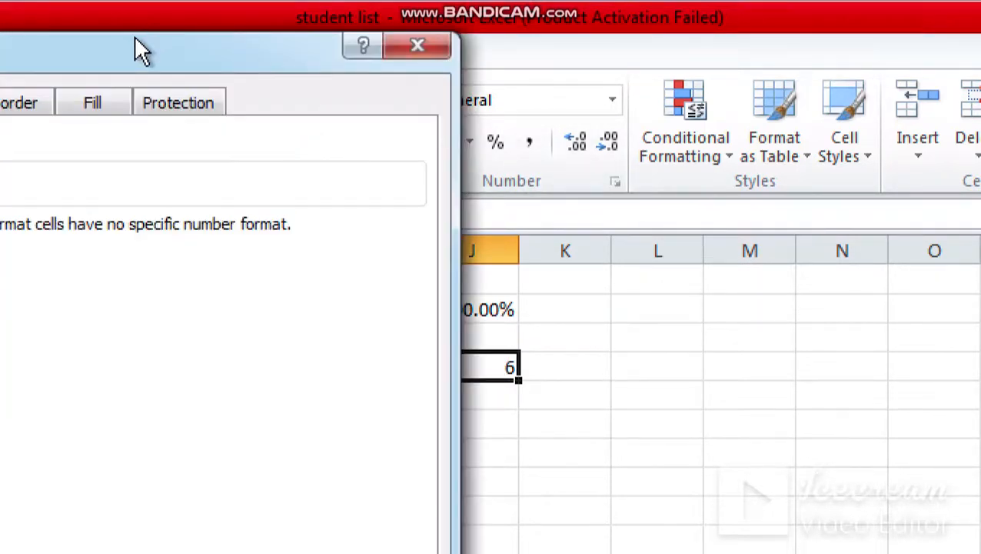
{"action": "left_click_drag", "start_coordinate": [134, 35], "coordinate": [485, 25]}
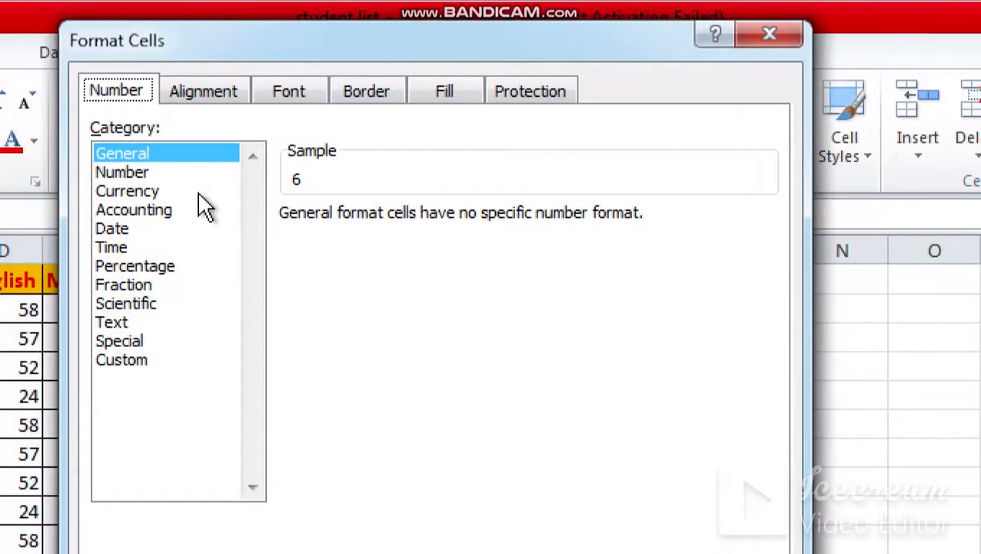
{"action": "left_click", "coordinate": [153, 268]}
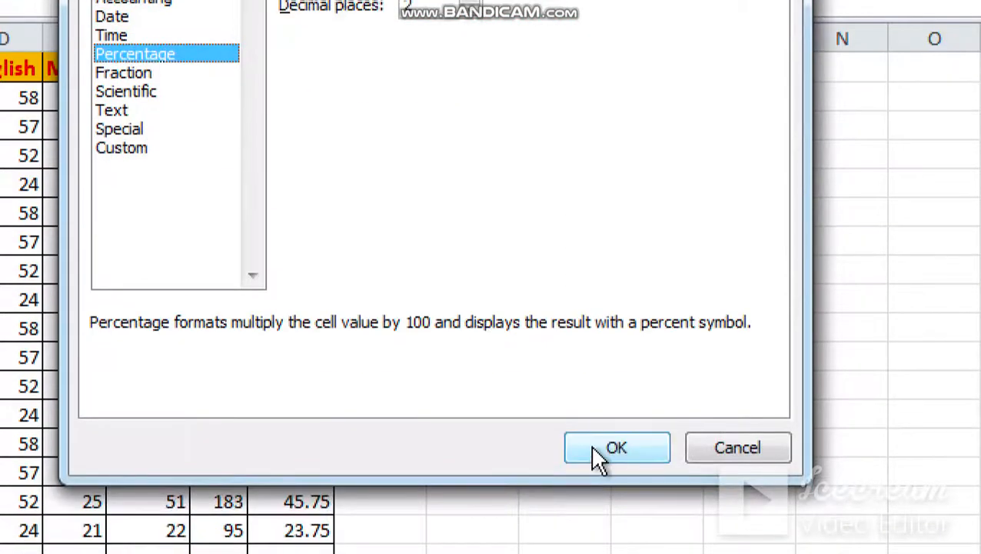
{"action": "left_click", "coordinate": [591, 444]}
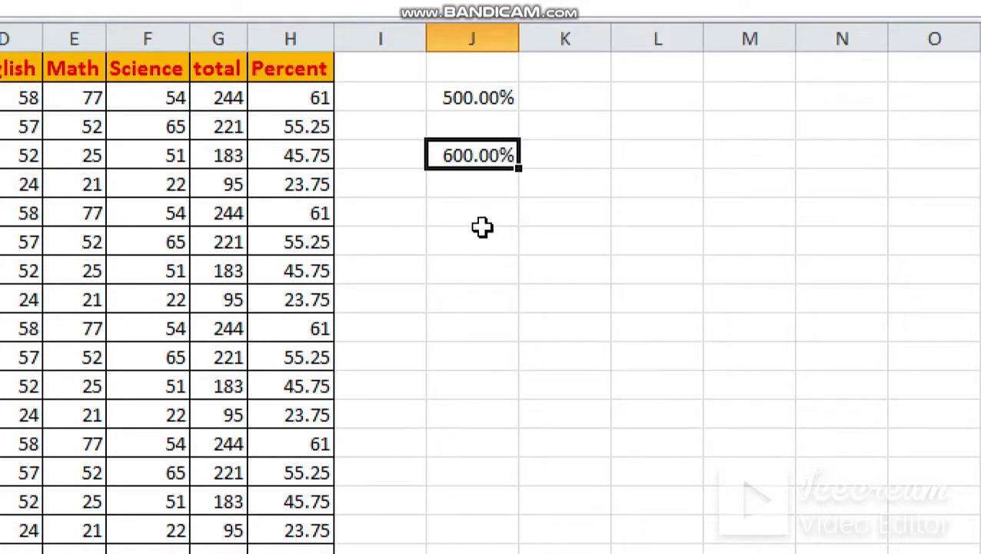
{"action": "left_click", "coordinate": [539, 245]}
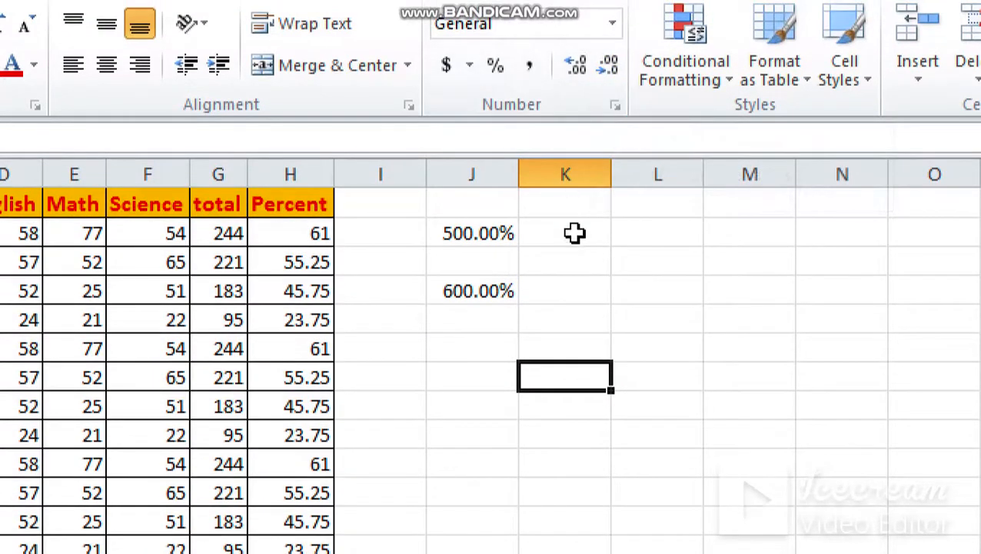
- Enter the date 12/02/2020 in cell K2 and check the cell's number format
{"action": "left_click", "coordinate": [573, 233]}
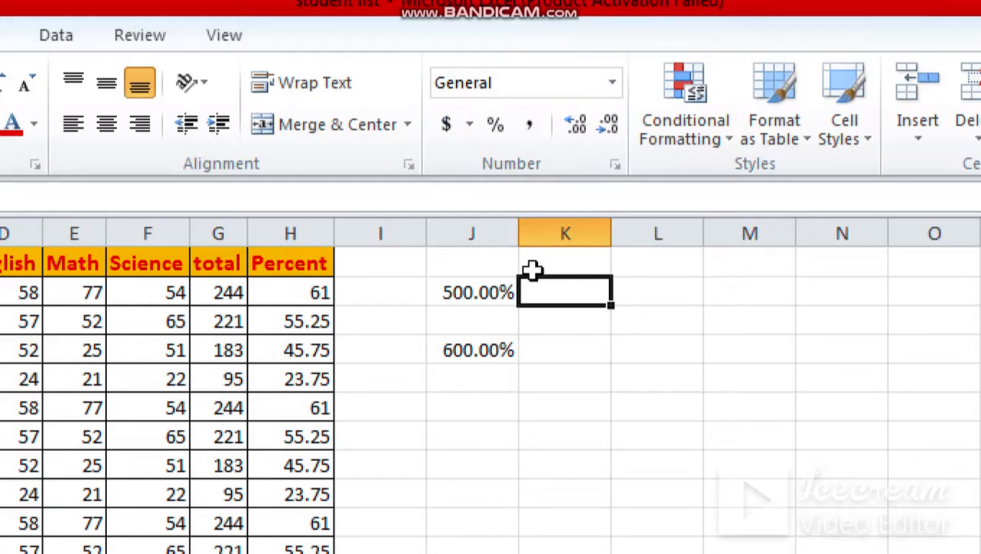
{"action": "type", "text": "1"}
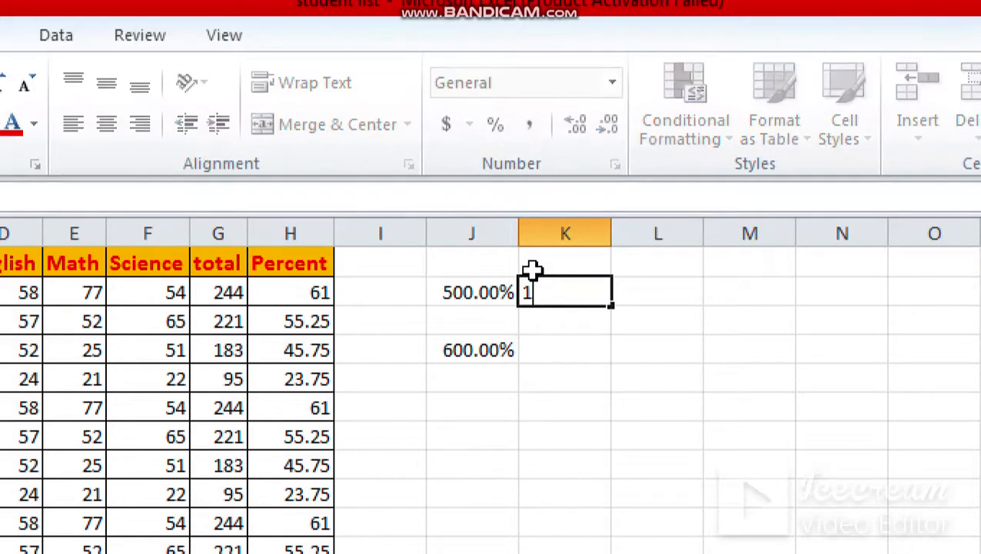
{"action": "type", "text": "2/02/2020"}
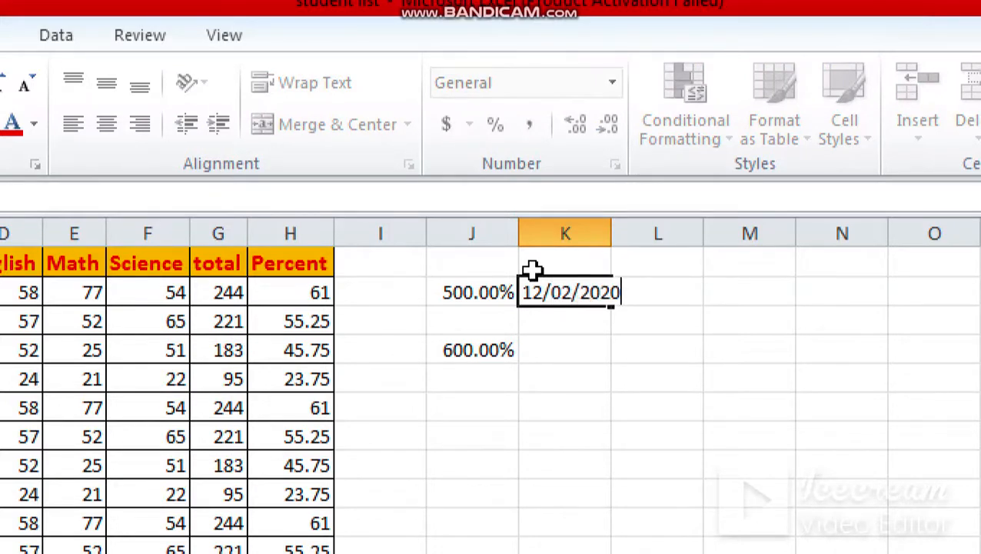
{"action": "left_click", "coordinate": [563, 348]}
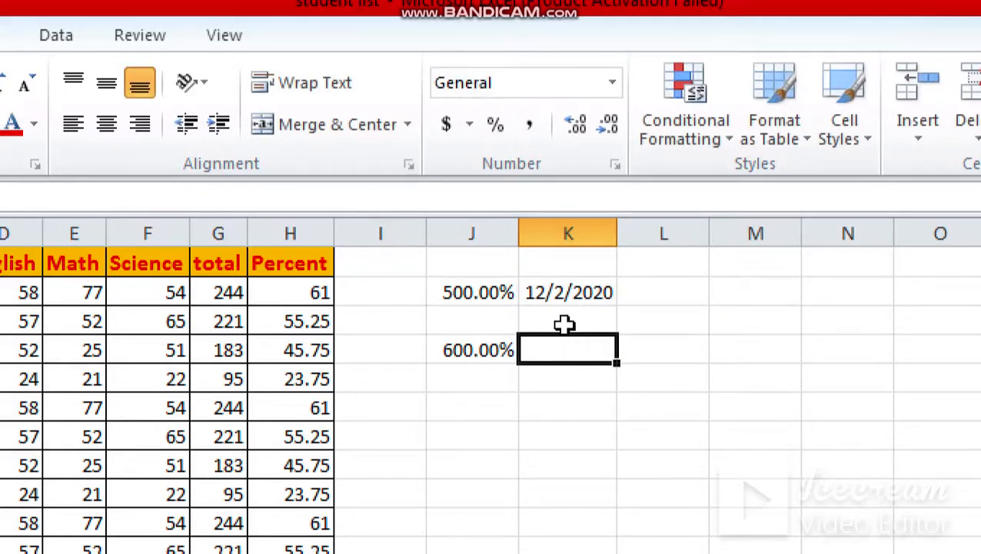
{"action": "left_click", "coordinate": [565, 293]}
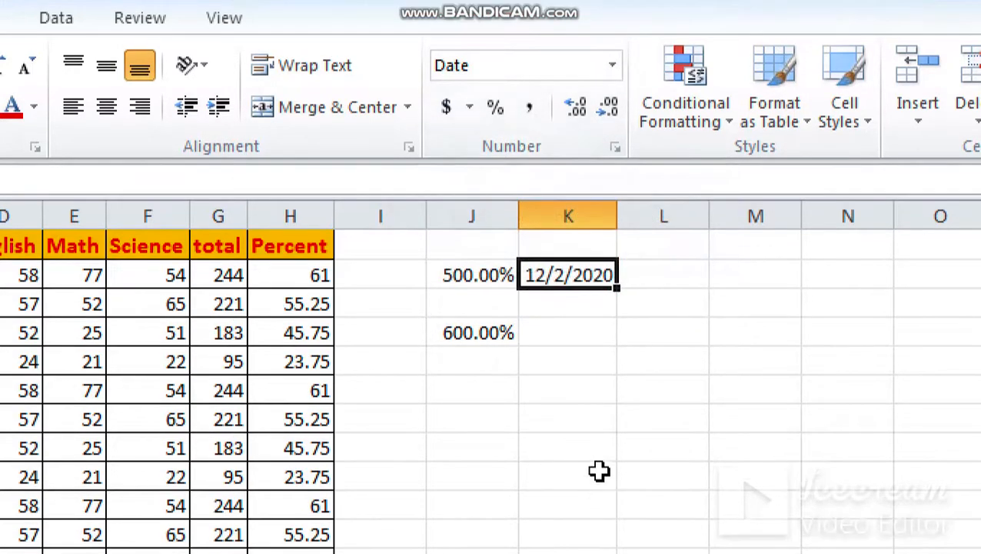
{"action": "left_click", "coordinate": [573, 406]}
- Clear the date from cell K2 and enter 56 in it
{"action": "left_click", "coordinate": [566, 276]}
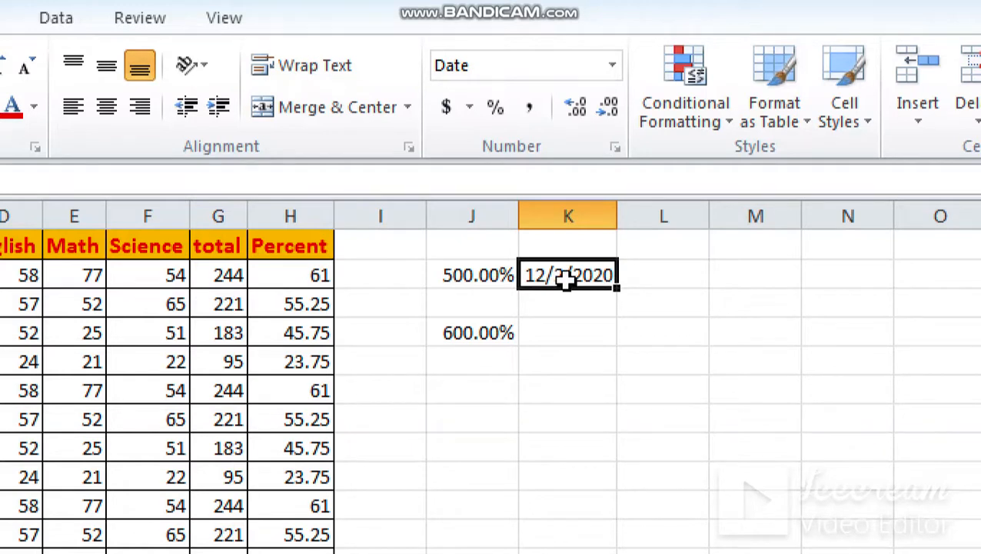
{"action": "key", "text": "Delete"}
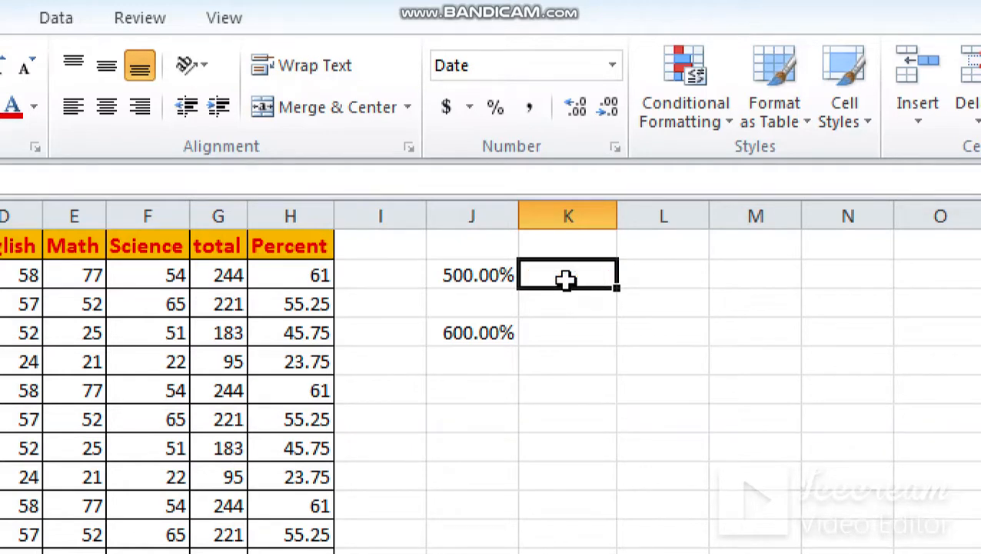
{"action": "type", "text": "56"}
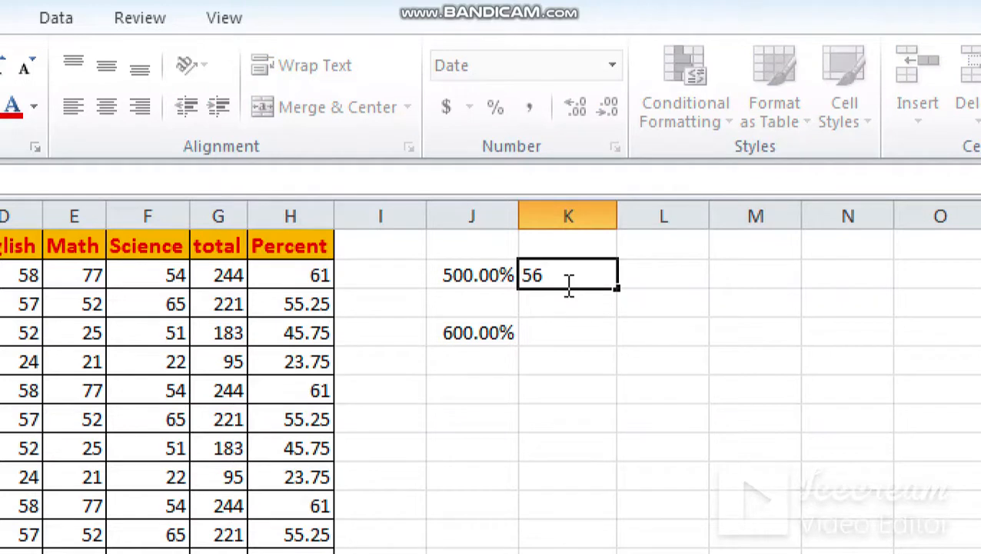
{"action": "left_click", "coordinate": [566, 357]}
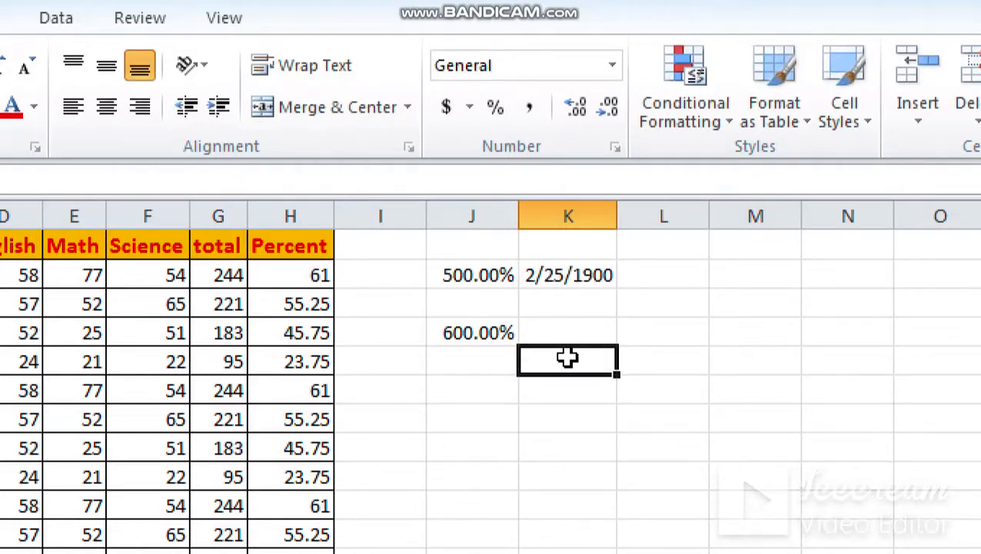
- Apply the Number category with 0 decimal places to cell K2
{"action": "left_click", "coordinate": [582, 281]}
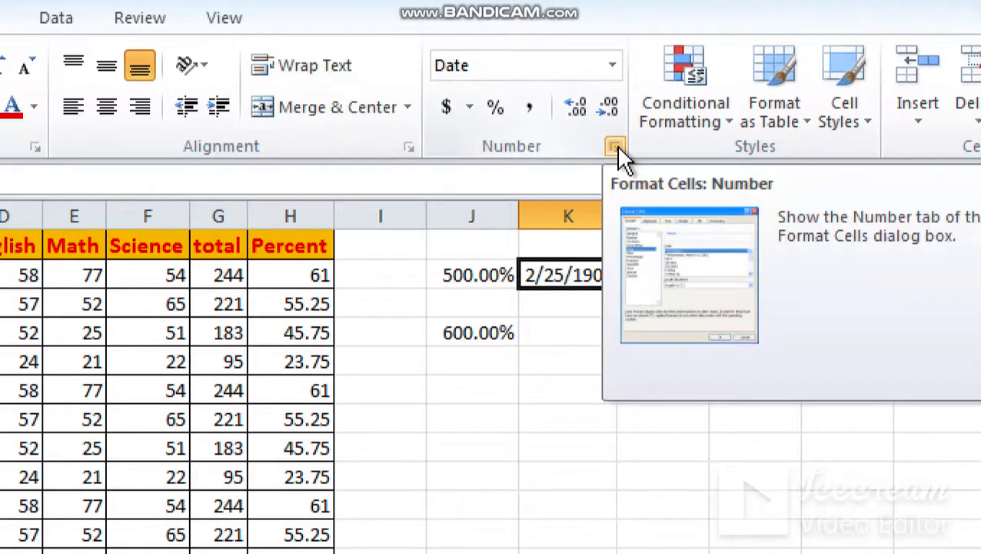
{"action": "left_click", "coordinate": [615, 146]}
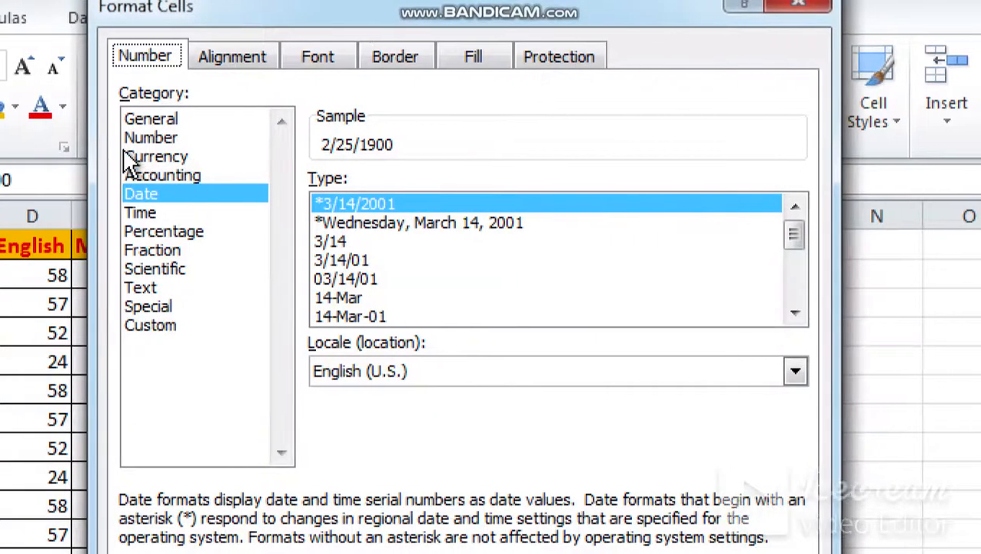
{"action": "left_click", "coordinate": [165, 142]}
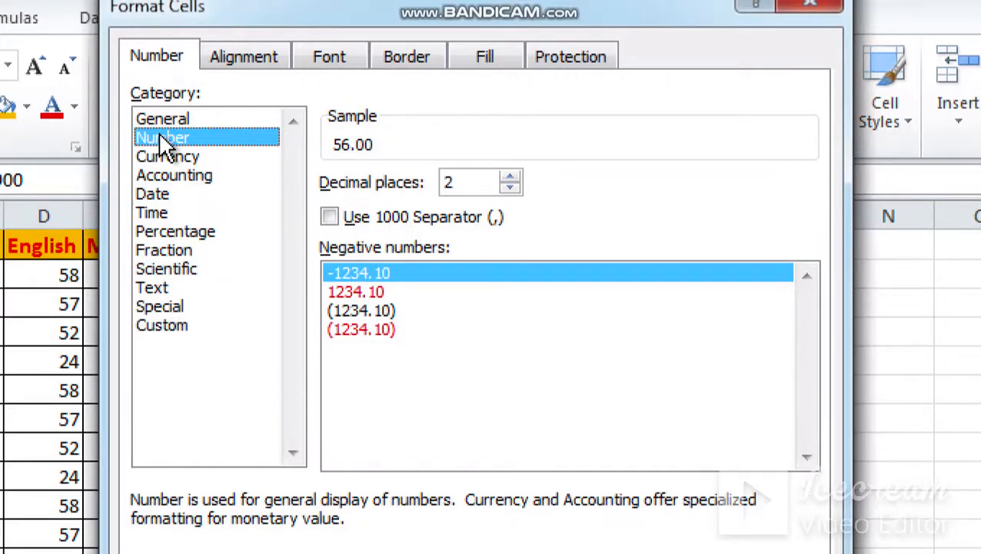
{"action": "left_click", "coordinate": [509, 188]}
{"action": "left_click", "coordinate": [511, 187]}
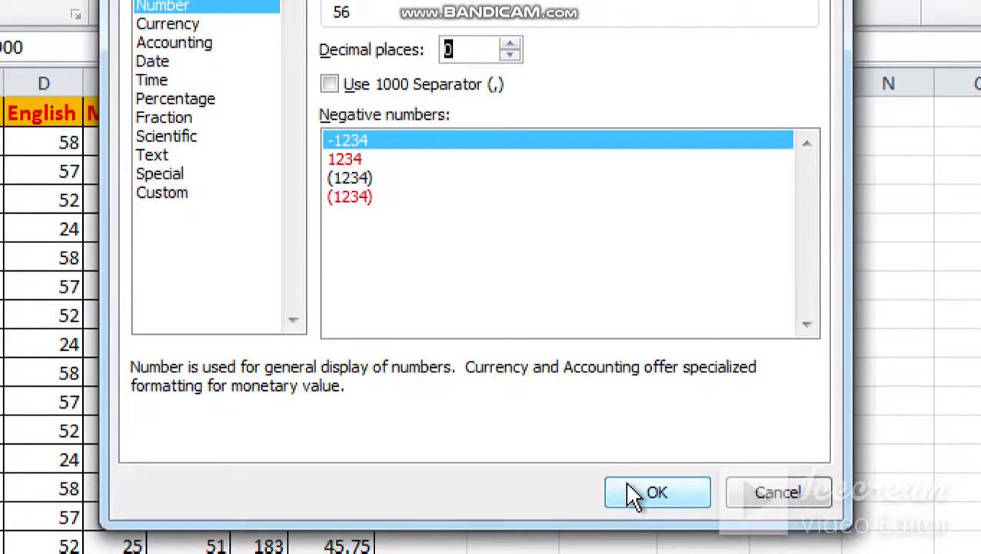
{"action": "left_click", "coordinate": [624, 480]}
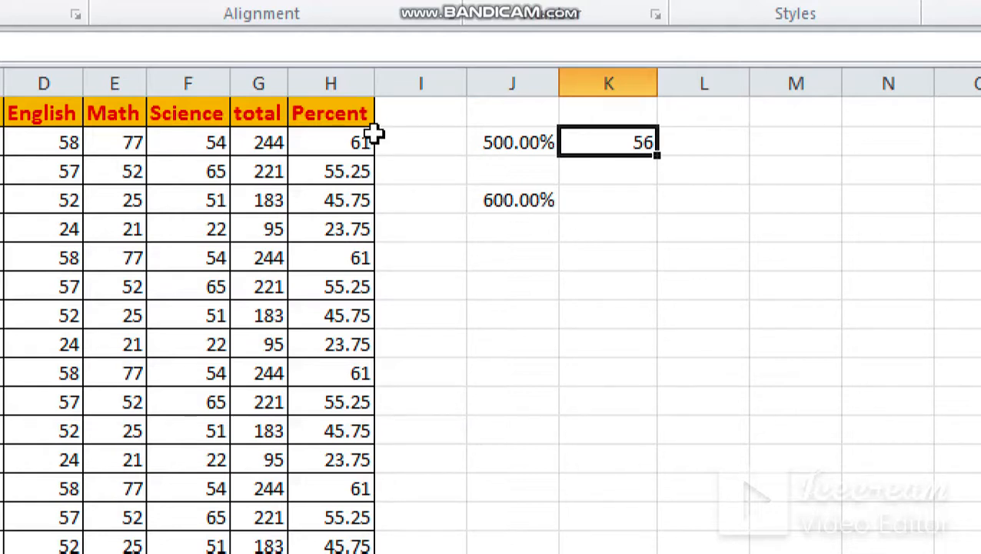
- Review the horizontal and vertical text alignment options for cell K2 in the Format Cells dialog
{"action": "key", "text": "alt"}
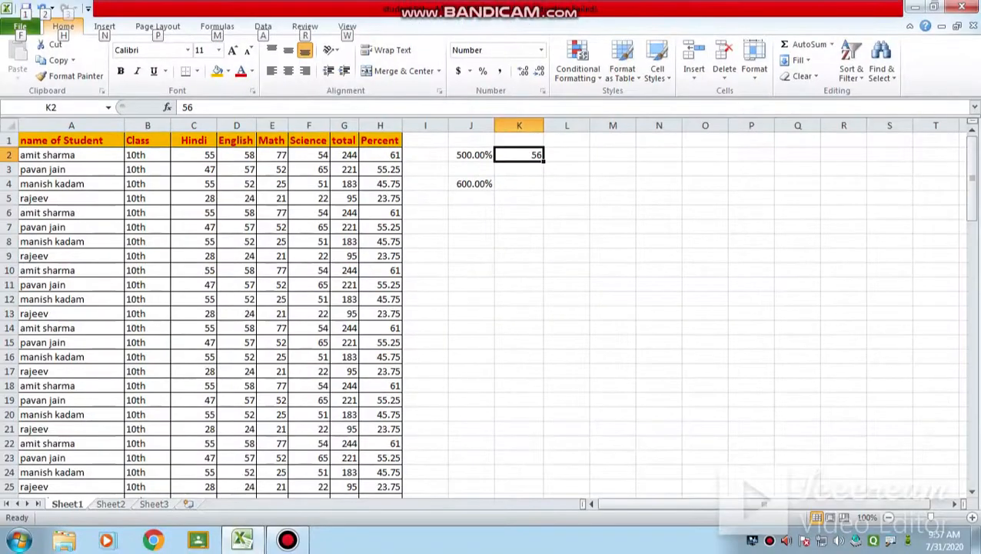
{"action": "key", "text": "h"}
{"action": "key", "text": "f"}
{"action": "key", "text": "m"}
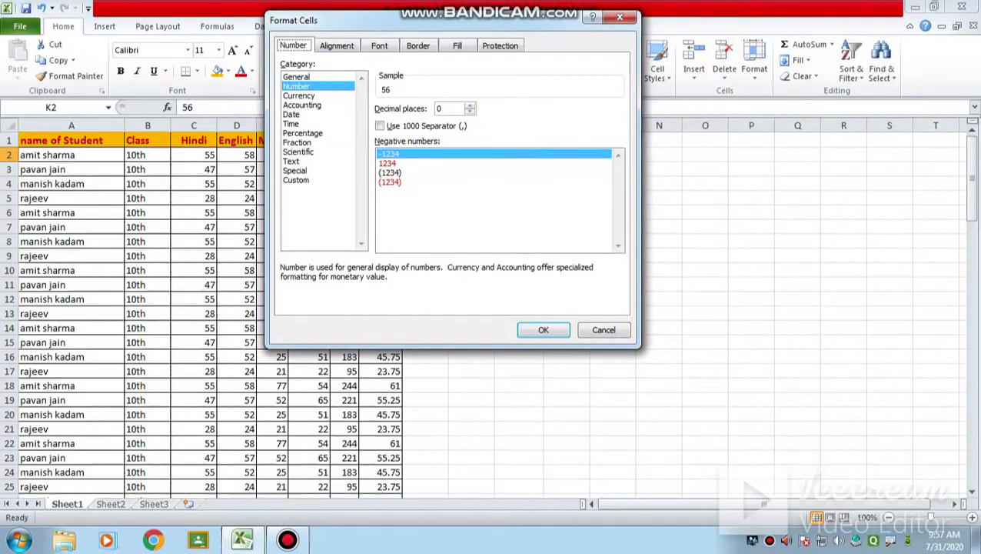
{"action": "left_click_drag", "start_coordinate": [342, 20], "coordinate": [463, 61]}
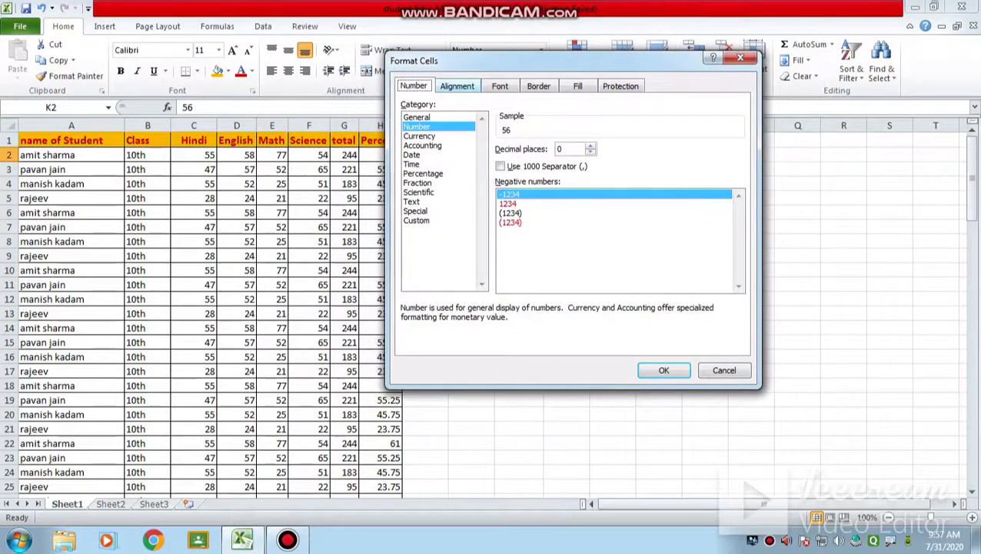
{"action": "left_click", "coordinate": [456, 85]}
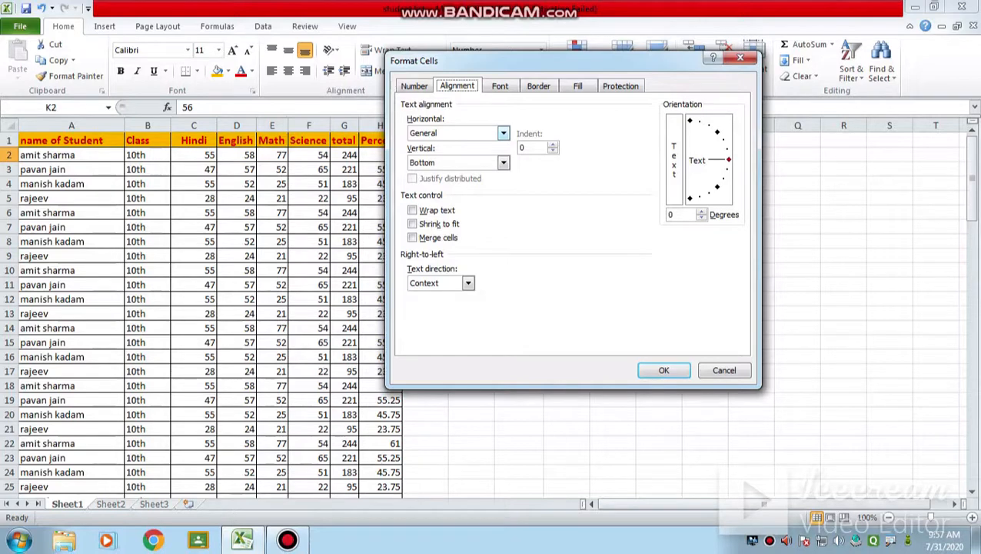
{"action": "left_click", "coordinate": [504, 133]}
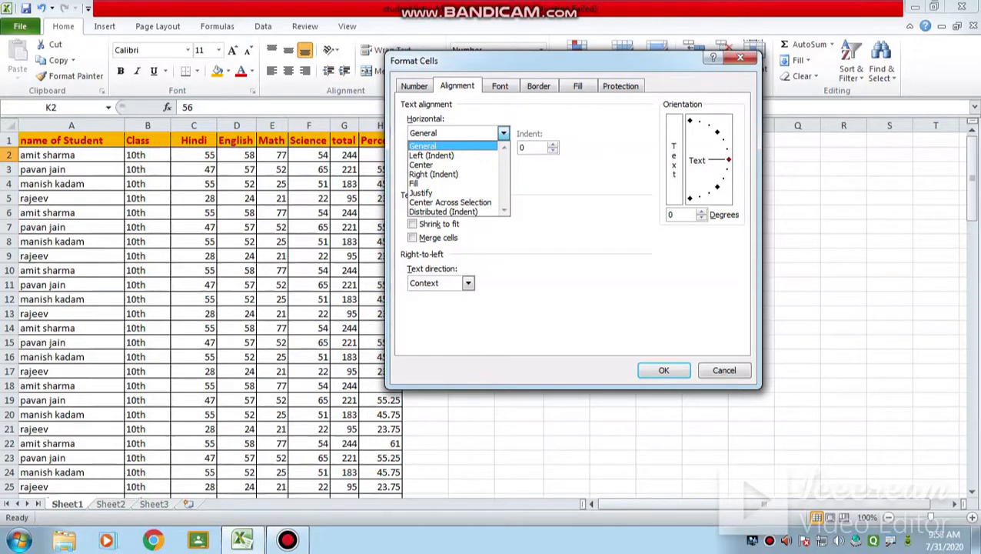
{"action": "left_click", "coordinate": [504, 133]}
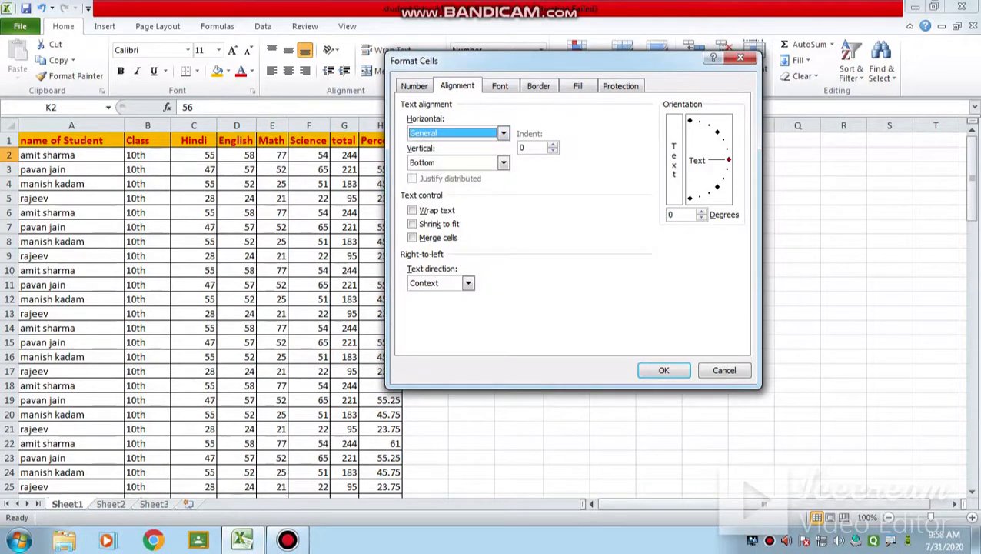
{"action": "left_click", "coordinate": [502, 162]}
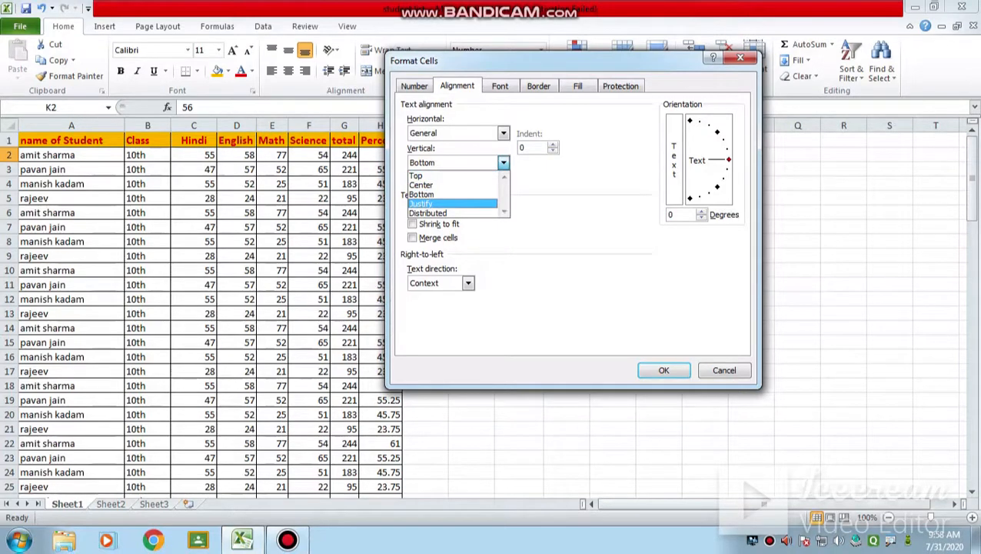
{"action": "left_click", "coordinate": [664, 370]}
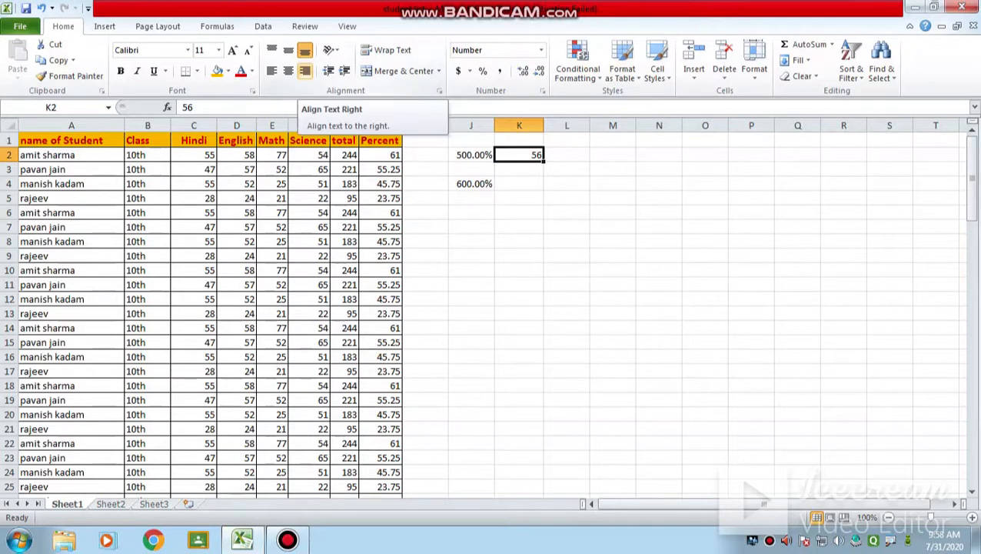
- Increase the height of header row 1 to about three times its size
{"action": "key", "text": "alt"}
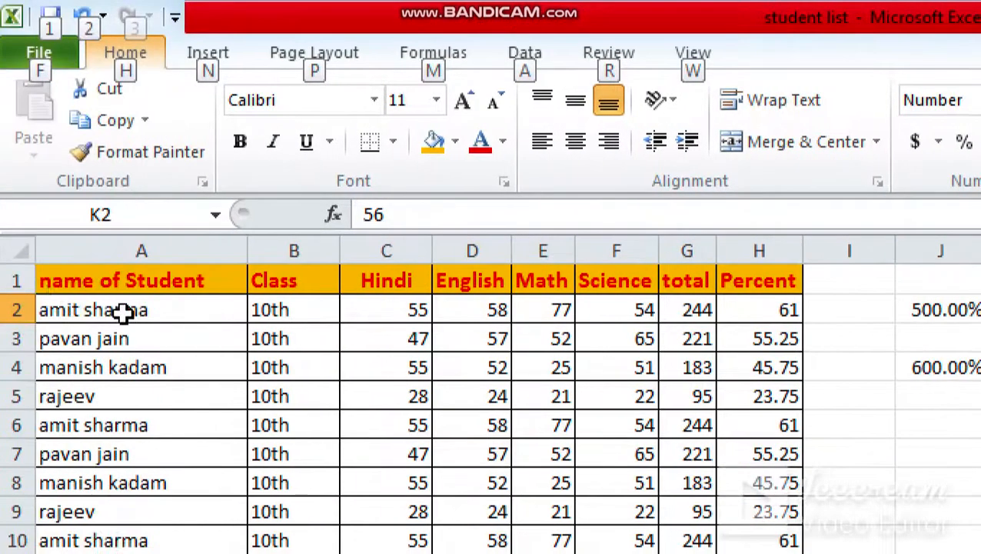
{"action": "left_click", "coordinate": [23, 295]}
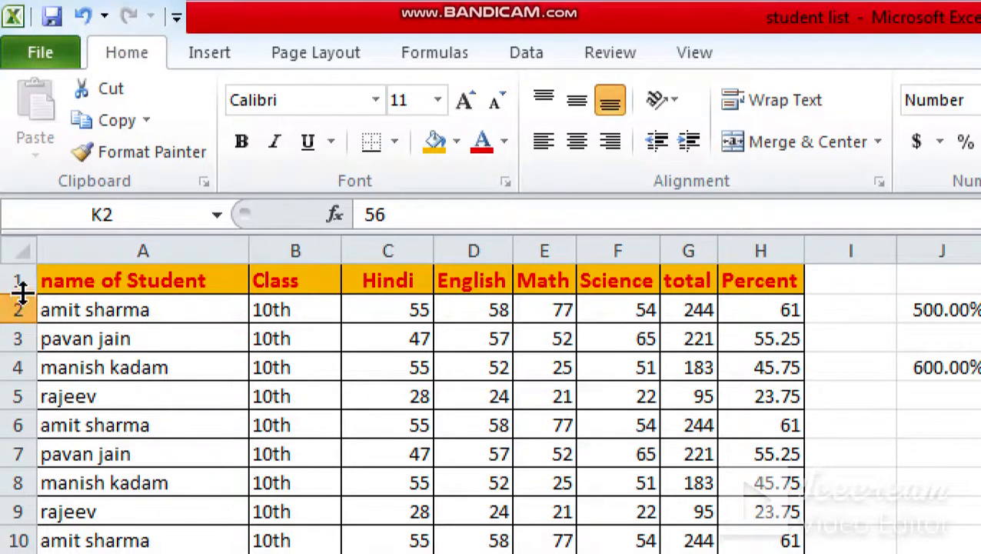
{"action": "left_click_drag", "start_coordinate": [21, 294], "coordinate": [20, 350]}
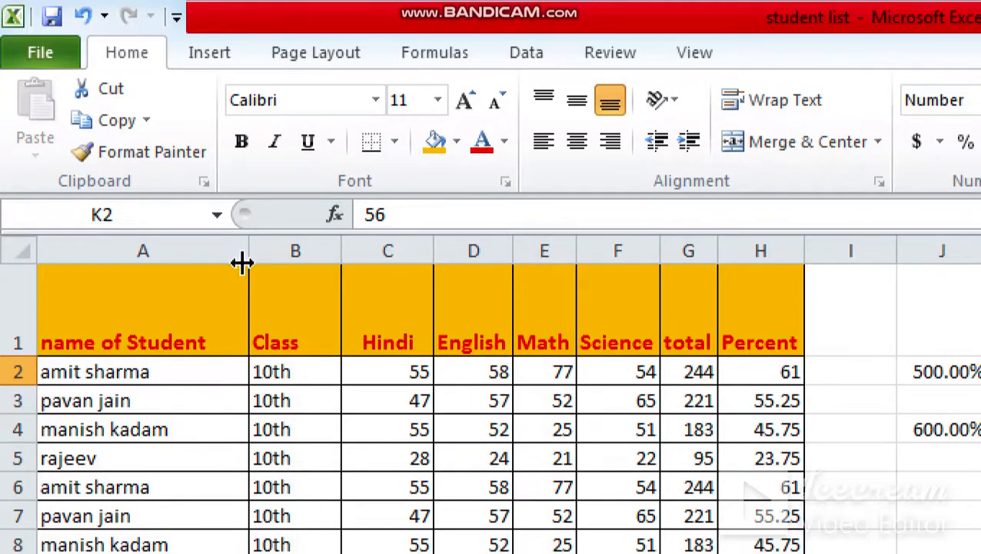
- Try middle, bottom and top vertical alignment on header cells A1:H1, ending with top alignment
{"action": "left_click_drag", "start_coordinate": [184, 312], "coordinate": [759, 343]}
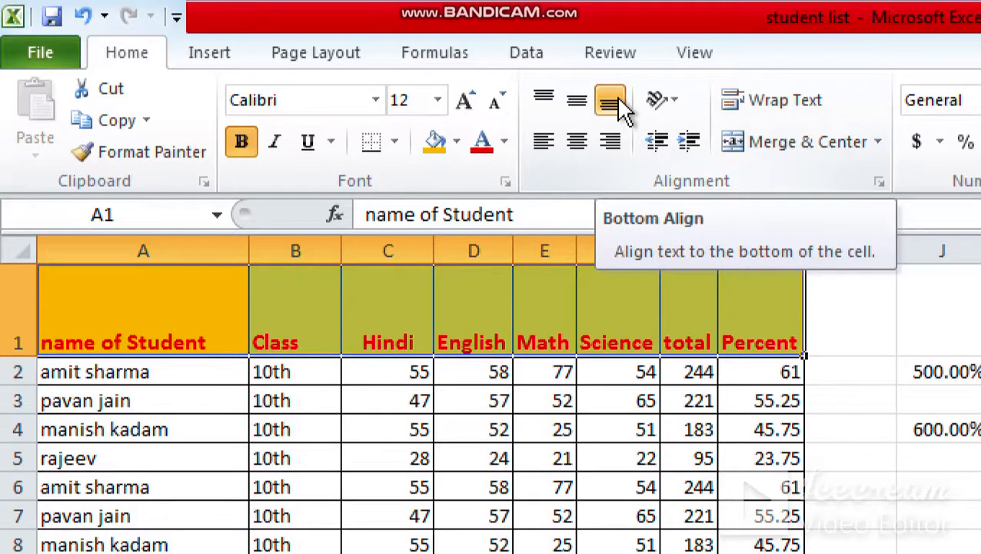
{"action": "left_click", "coordinate": [577, 102]}
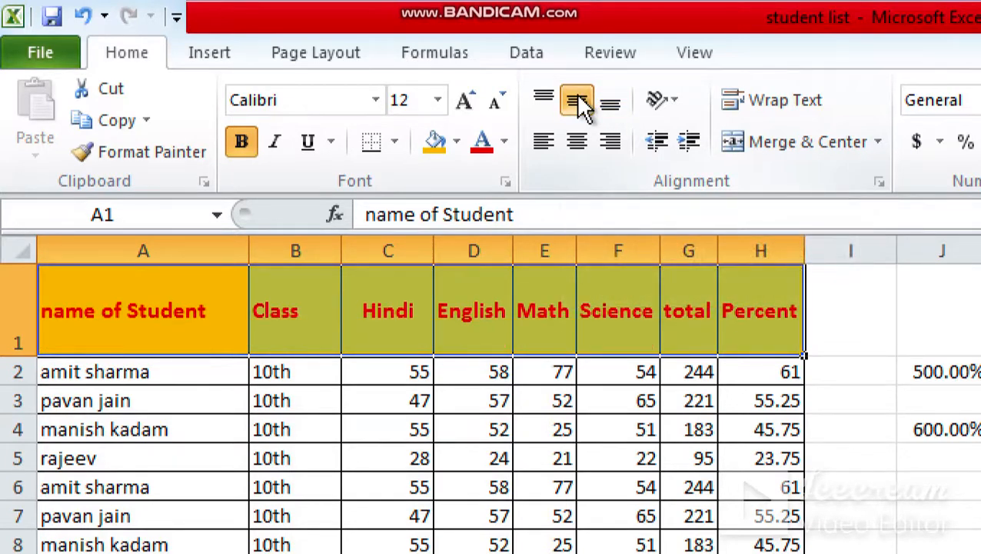
{"action": "left_click", "coordinate": [619, 104]}
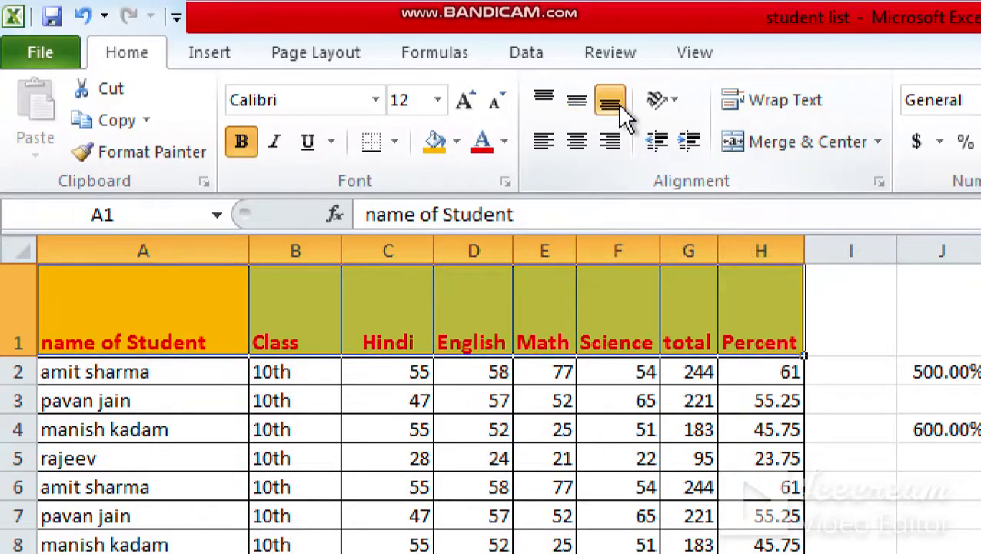
{"action": "left_click", "coordinate": [560, 108]}
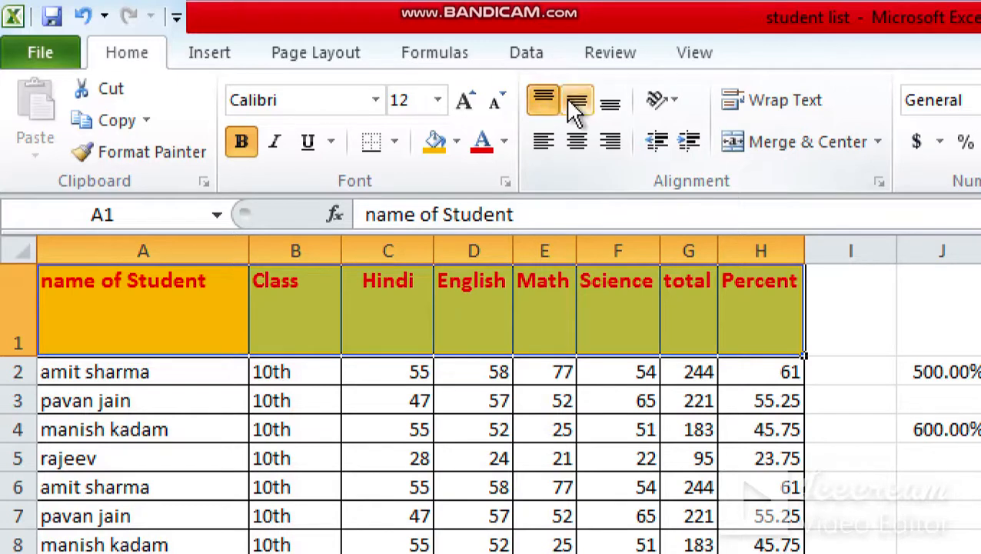
{"action": "left_click", "coordinate": [574, 102]}
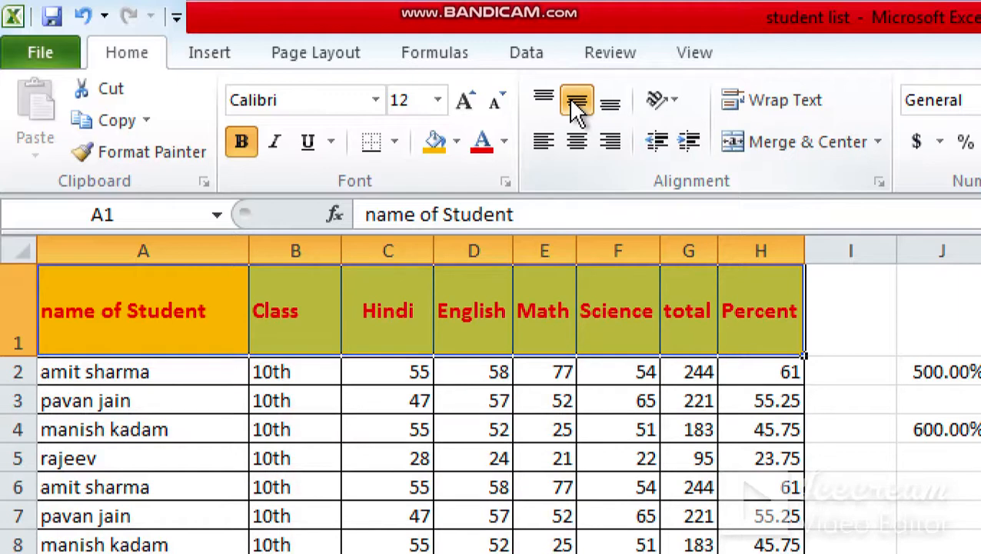
{"action": "left_click", "coordinate": [543, 97]}
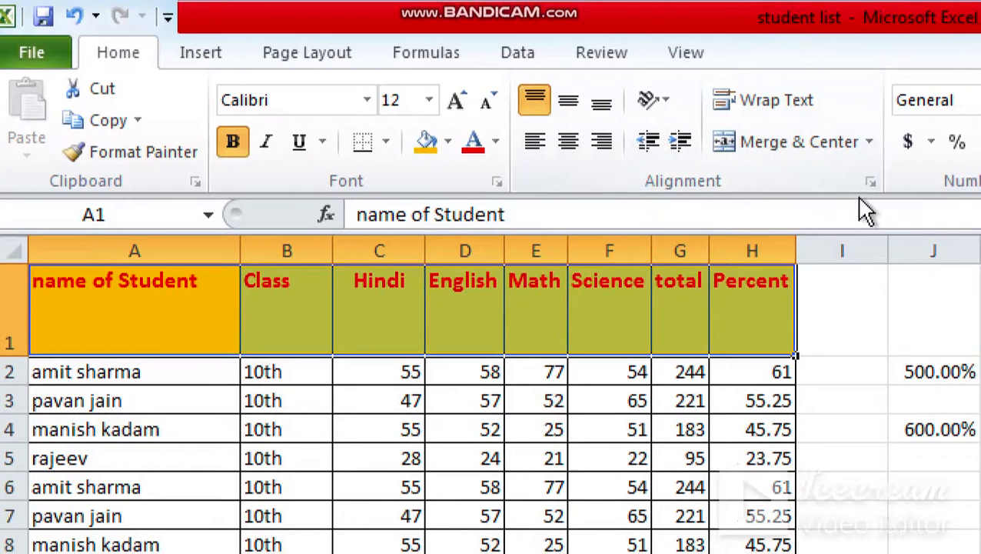
- Set the vertical alignment of header cells A1:H1 to Center through the Format Cells dialog
{"action": "left_click", "coordinate": [870, 183]}
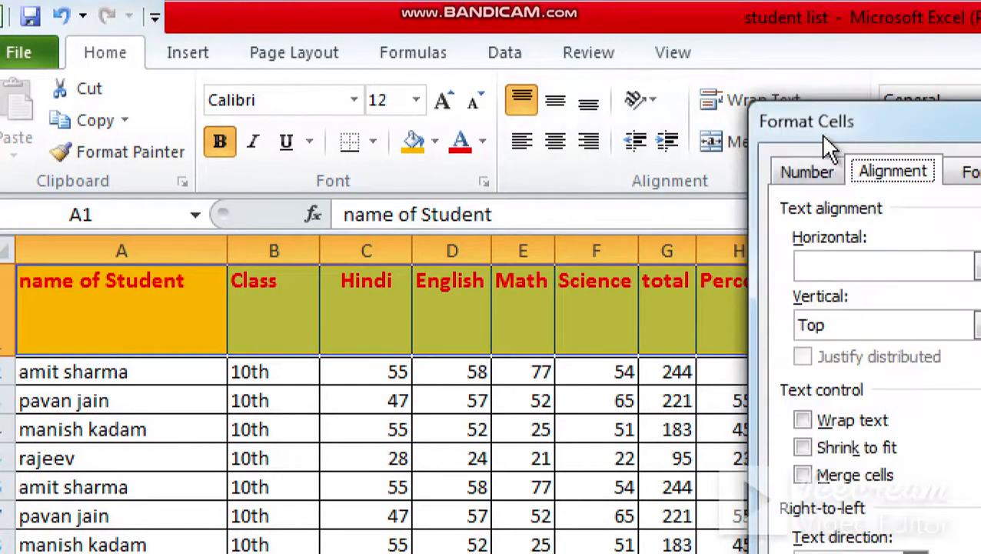
{"action": "left_click_drag", "start_coordinate": [824, 135], "coordinate": [199, 99]}
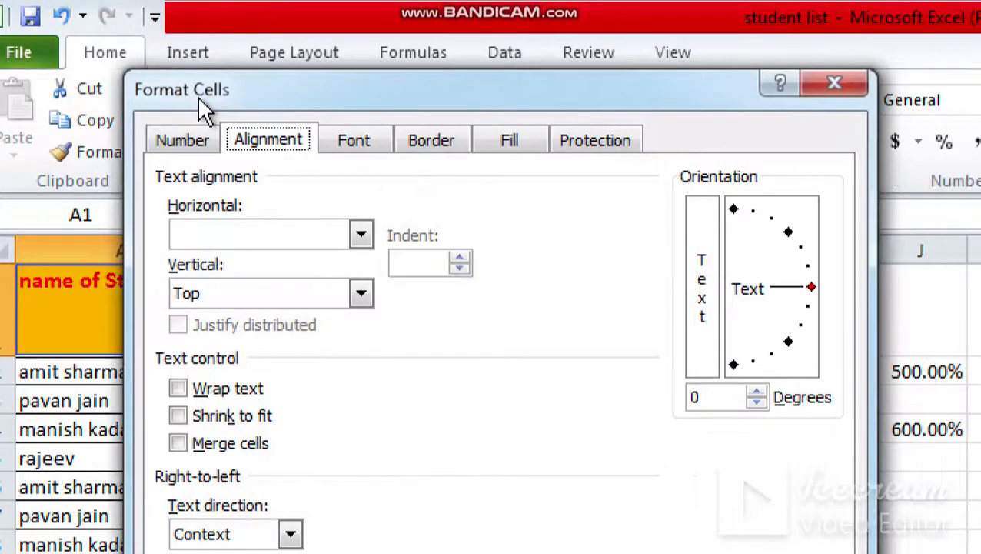
{"action": "left_click", "coordinate": [361, 295]}
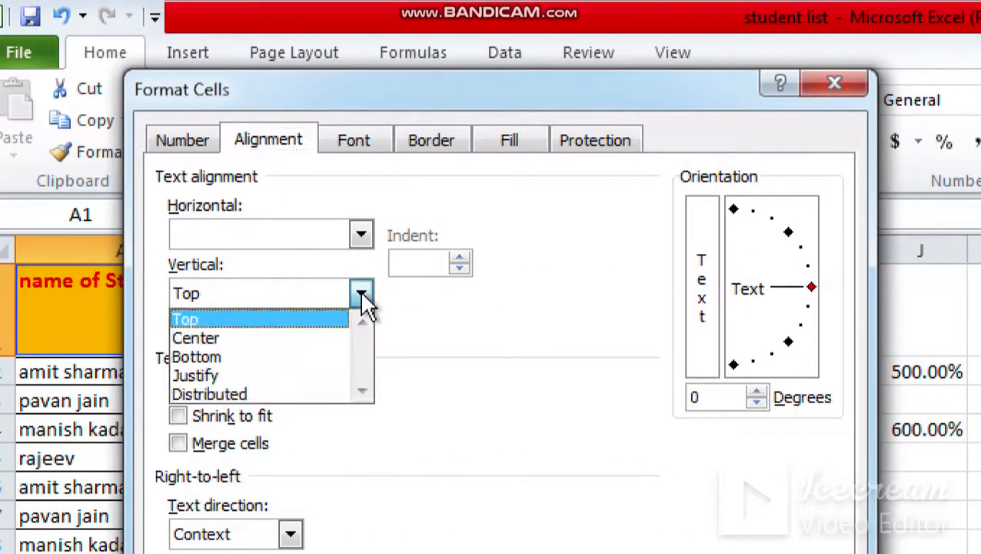
{"action": "left_click", "coordinate": [251, 339]}
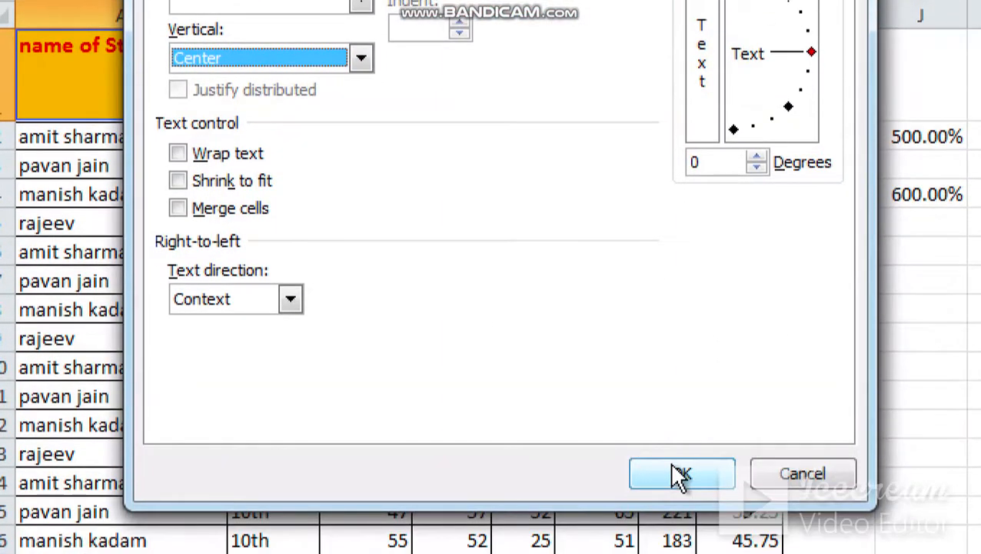
{"action": "left_click", "coordinate": [679, 474]}
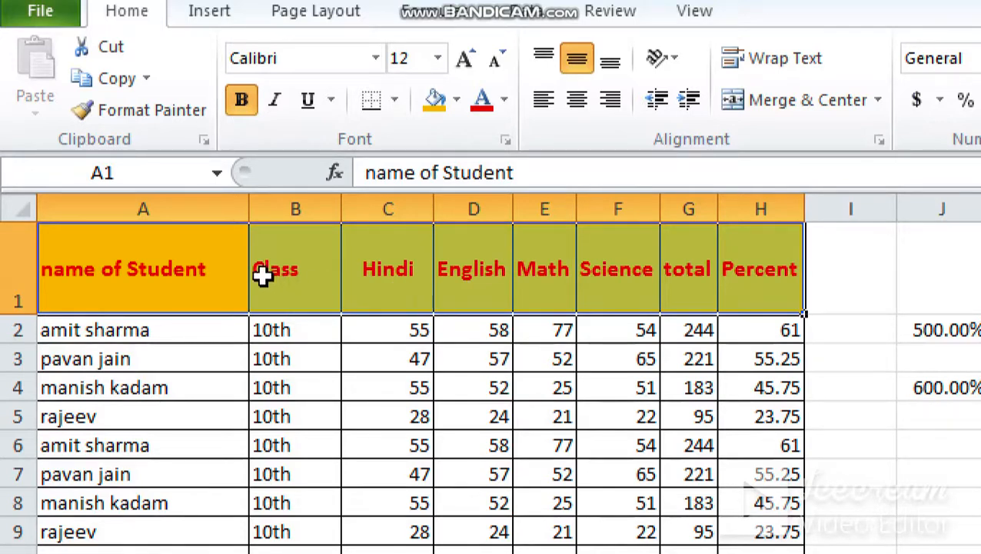
- Narrow column A until its header no longer fits and enable Wrap text for cell A1
{"action": "left_click_drag", "start_coordinate": [248, 199], "coordinate": [170, 203]}
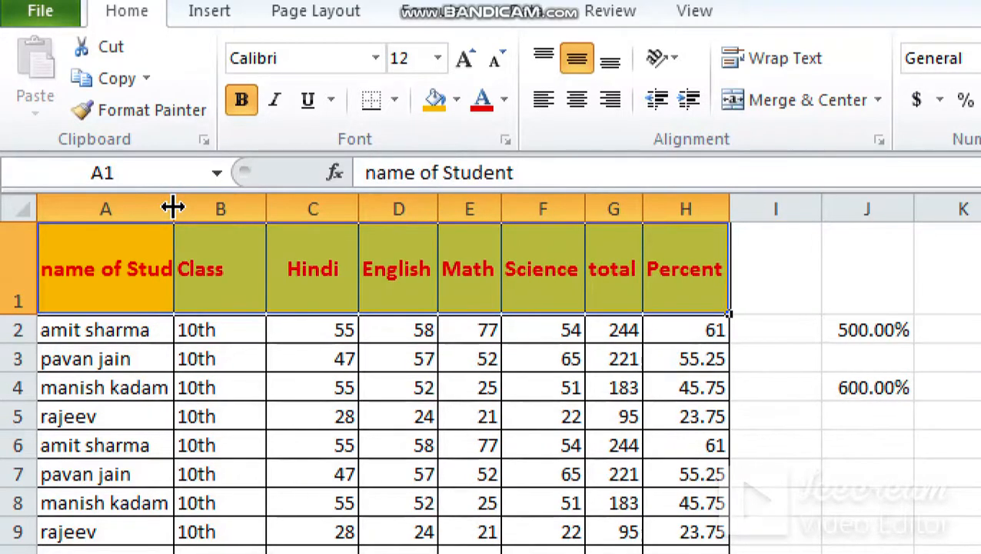
{"action": "left_click", "coordinate": [128, 294]}
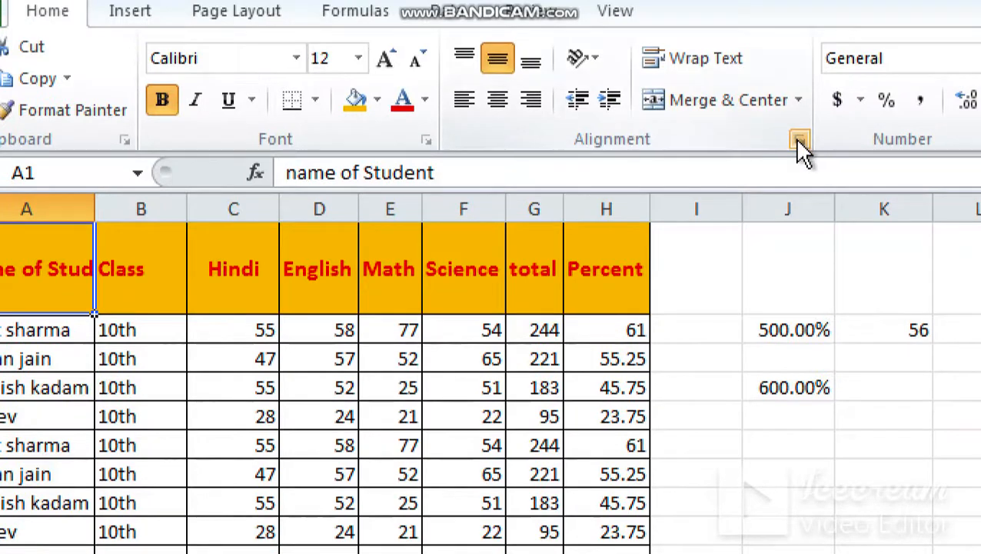
{"action": "left_click", "coordinate": [798, 140]}
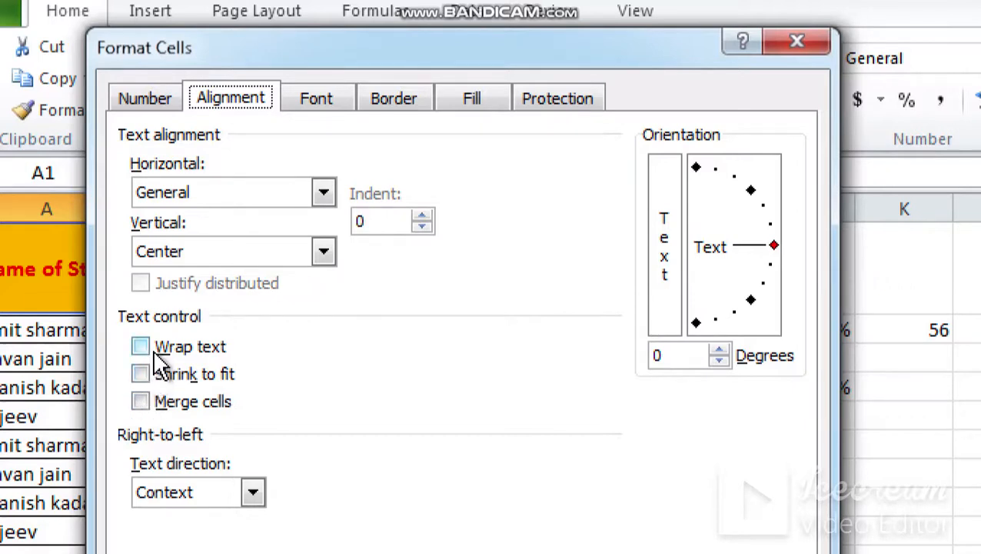
{"action": "left_click", "coordinate": [142, 346]}
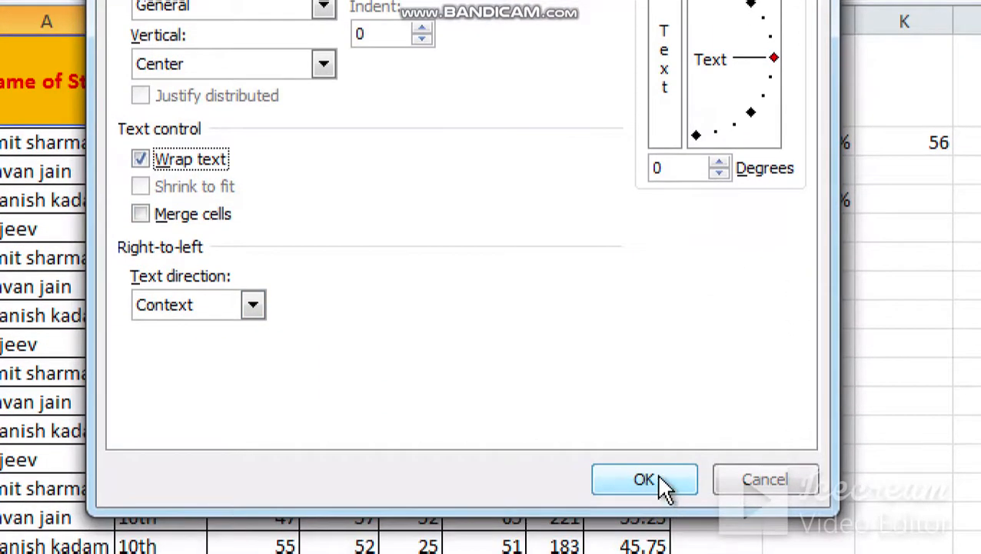
{"action": "left_click", "coordinate": [644, 480]}
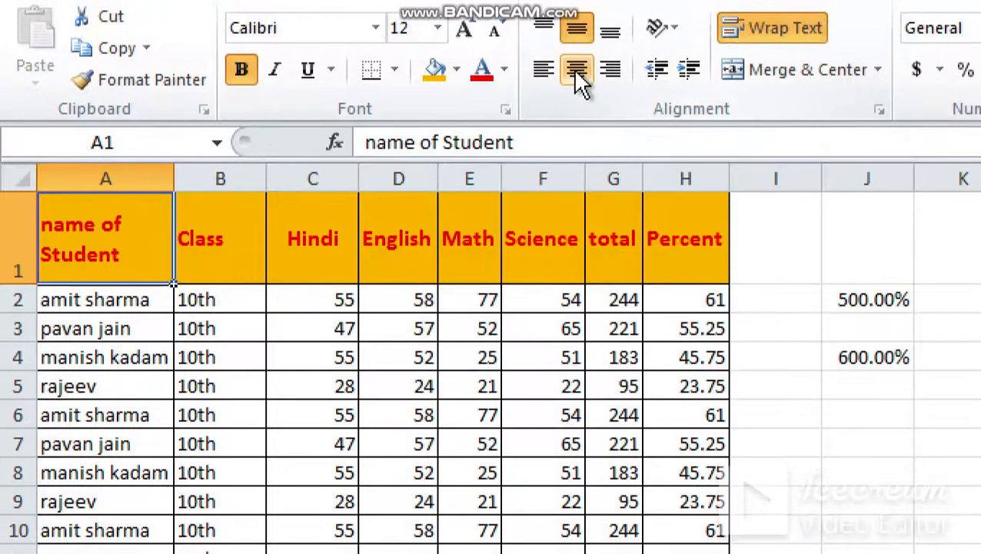
- Center header cell A1 horizontally and replace its Wrap text setting with Shrink to fit
{"action": "left_click", "coordinate": [577, 74]}
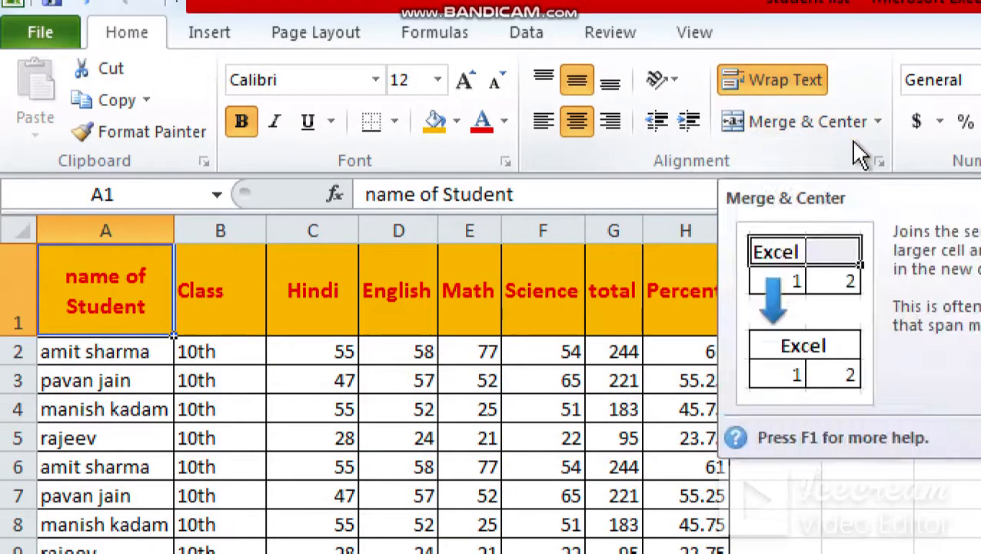
{"action": "left_click", "coordinate": [861, 164]}
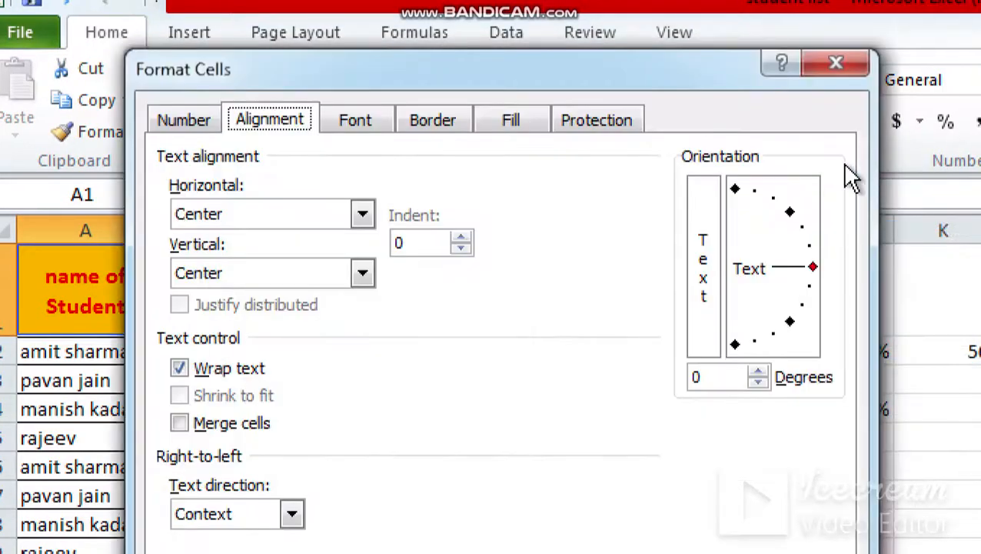
{"action": "left_click", "coordinate": [180, 371]}
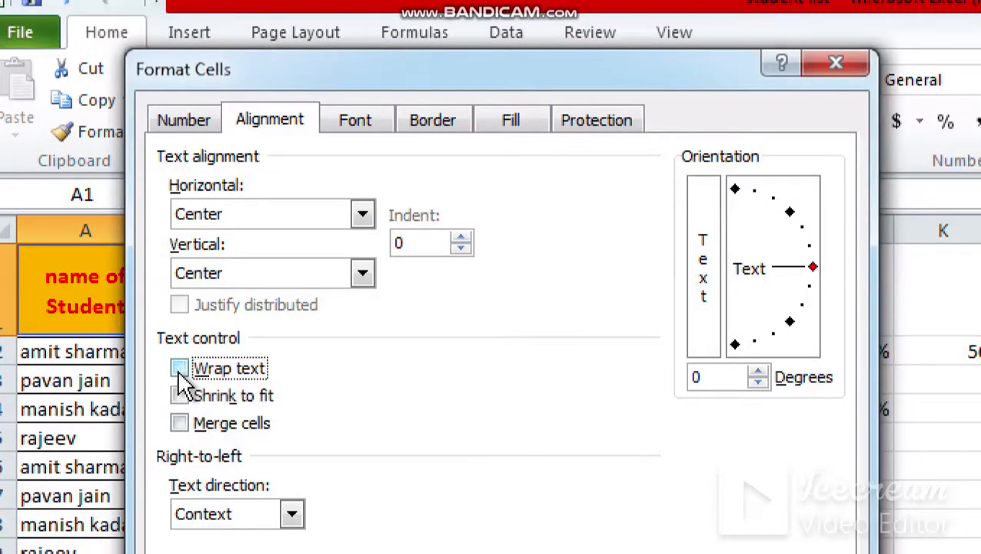
{"action": "left_click", "coordinate": [178, 398]}
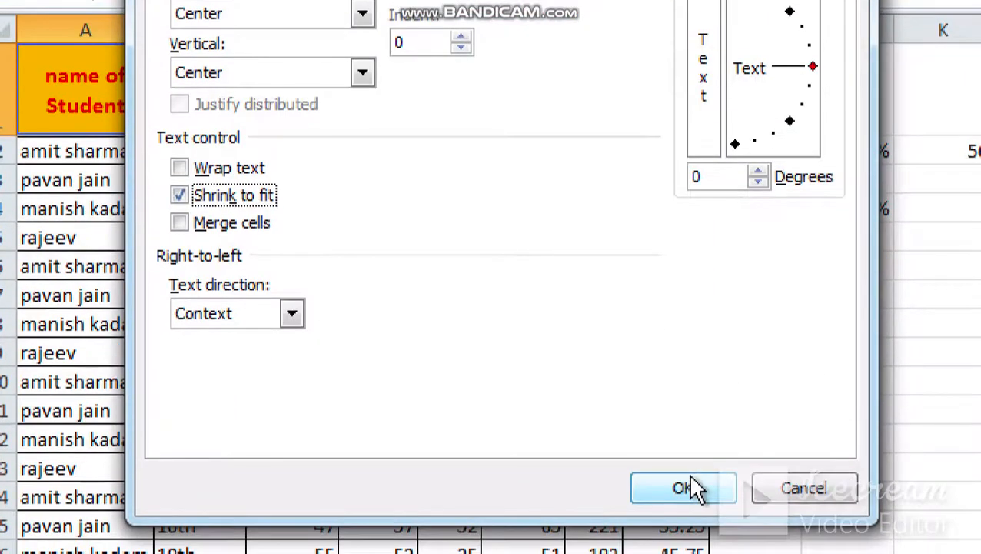
{"action": "left_click", "coordinate": [684, 490]}
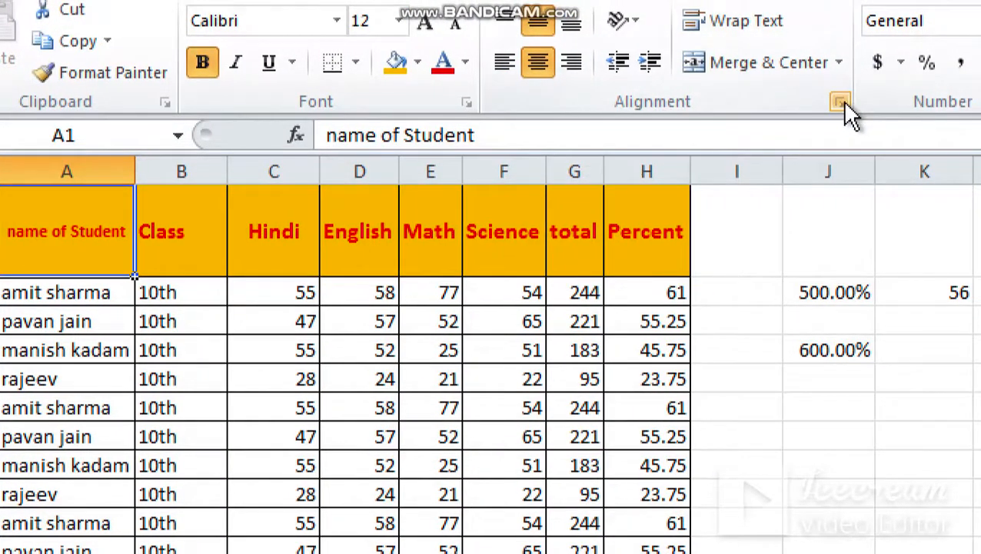
{"action": "left_click", "coordinate": [841, 102]}
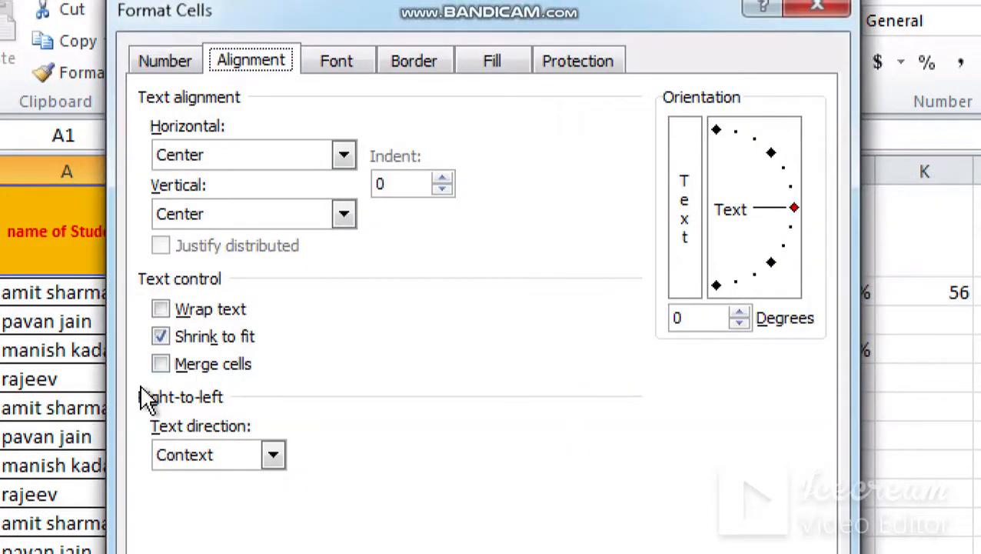
{"action": "left_click", "coordinate": [158, 339]}
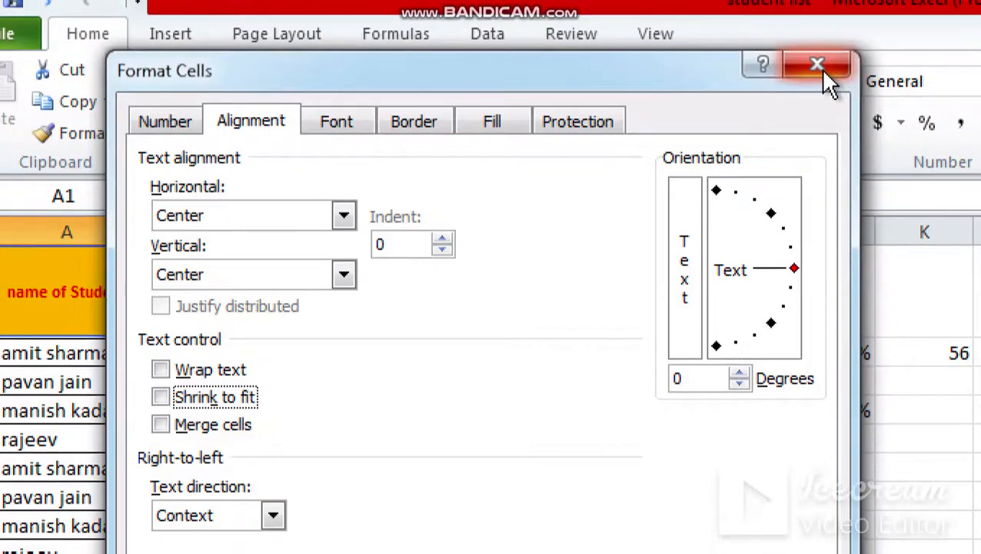
{"action": "left_click", "coordinate": [820, 69]}
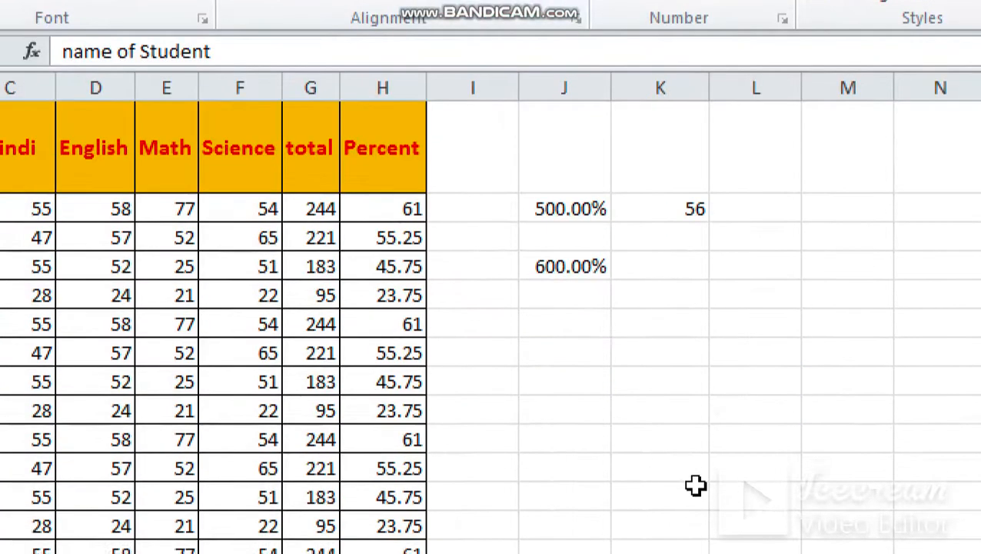
{"action": "left_click", "coordinate": [662, 317]}
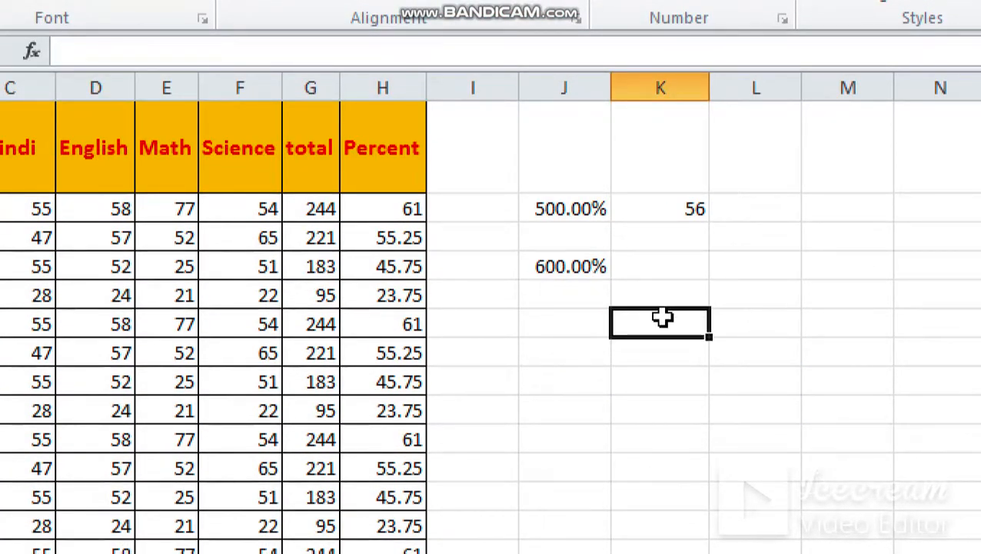
{"action": "type", "text": "s"}
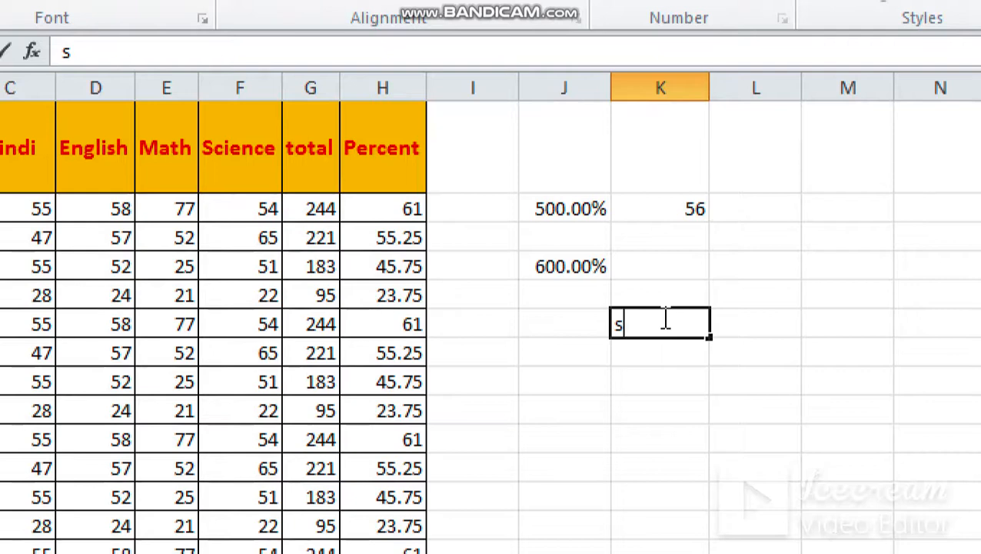
{"action": "key", "text": "BackSpace"}
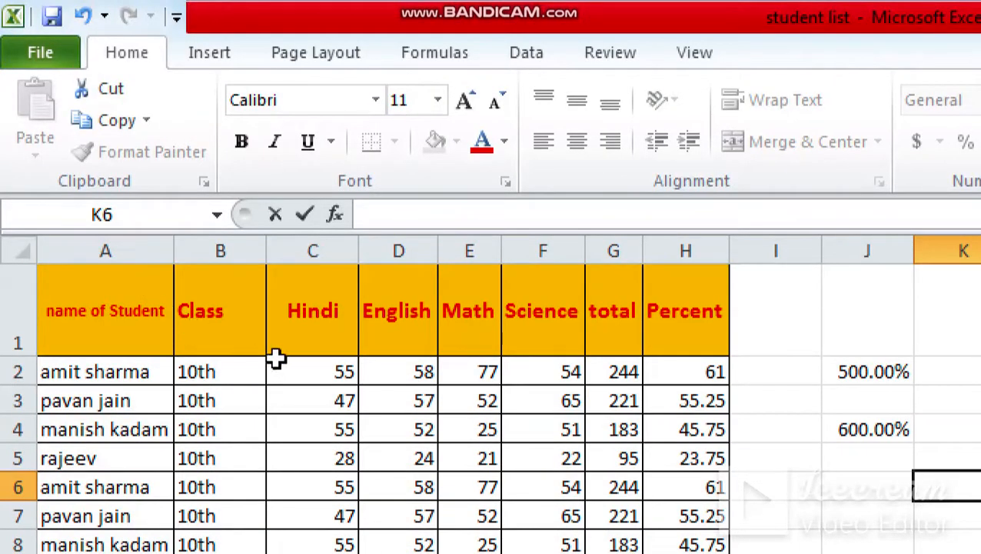
- Insert a new sheet row above header row 1
{"action": "left_click", "coordinate": [16, 305]}
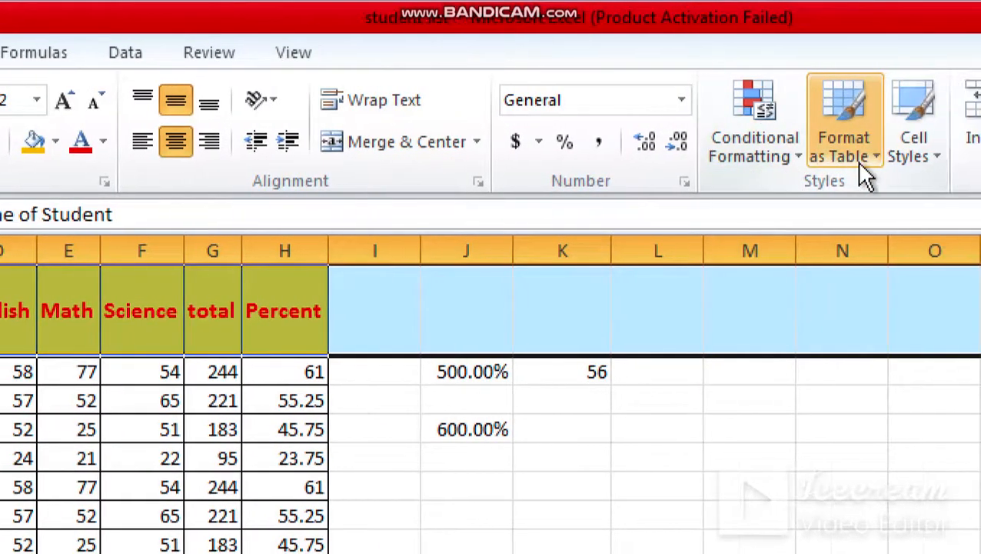
{"action": "key", "text": "alt"}
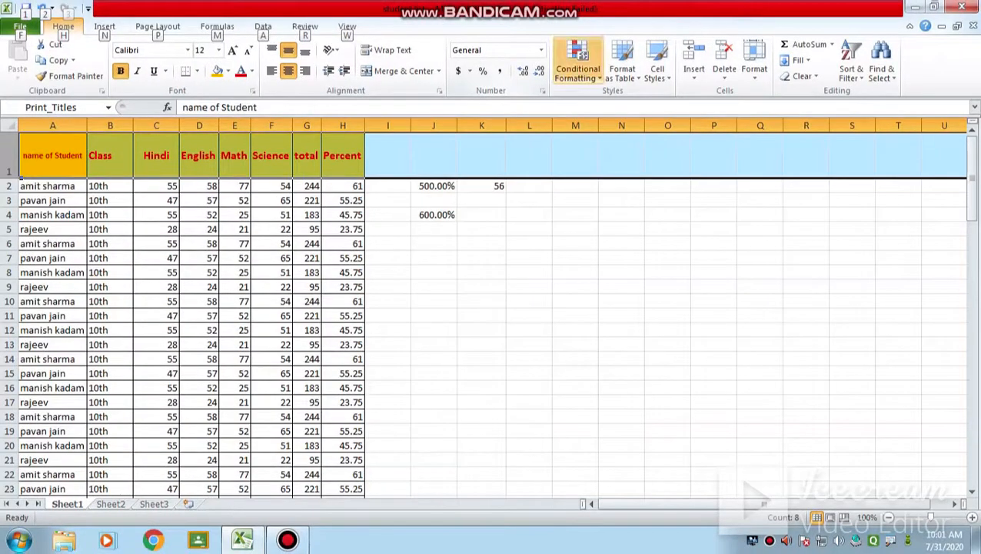
{"action": "left_click", "coordinate": [693, 74]}
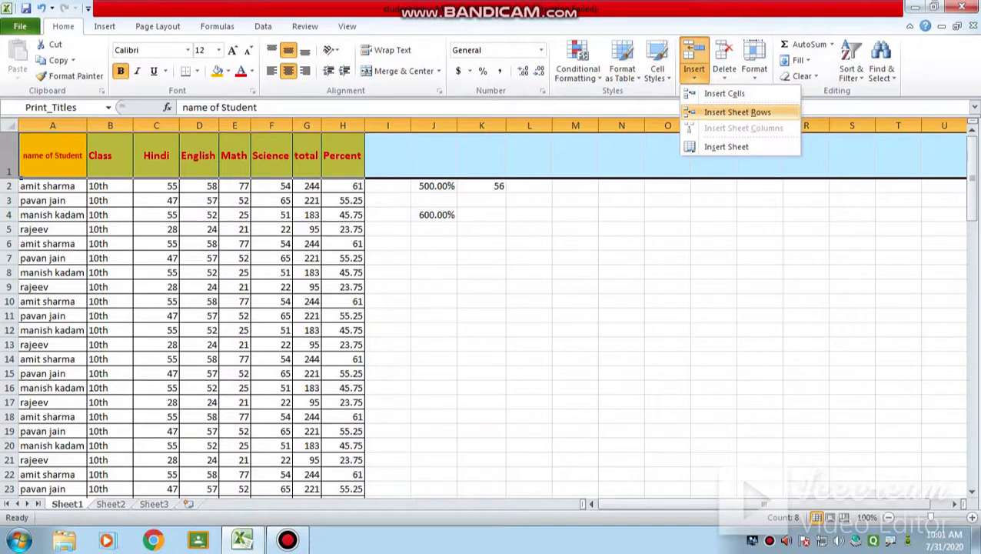
{"action": "left_click", "coordinate": [737, 112]}
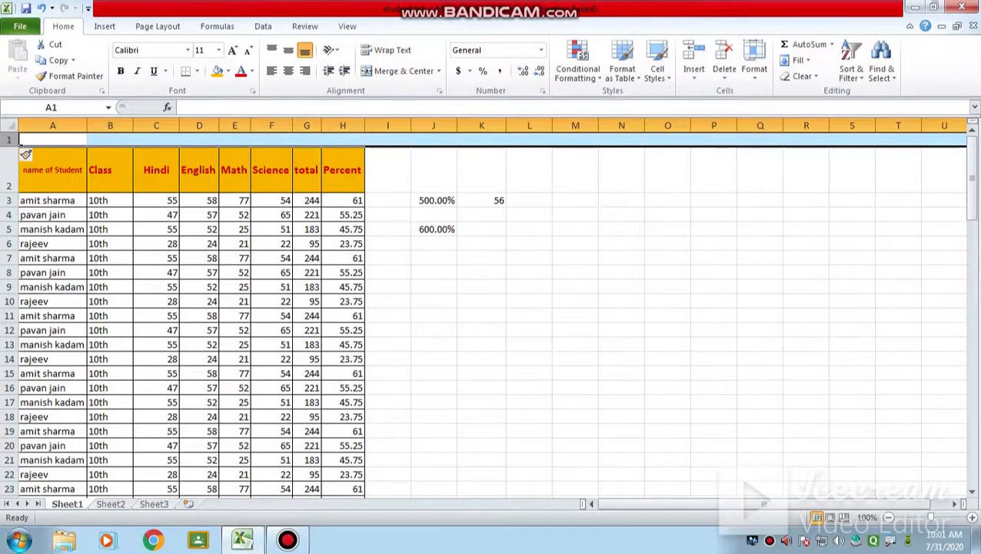
- Fill cells A1:H1 of the blank top row with the header's orange color and apply All Borders
{"action": "left_click", "coordinate": [156, 138]}
{"action": "left_click_drag", "start_coordinate": [52, 138], "coordinate": [354, 139]}
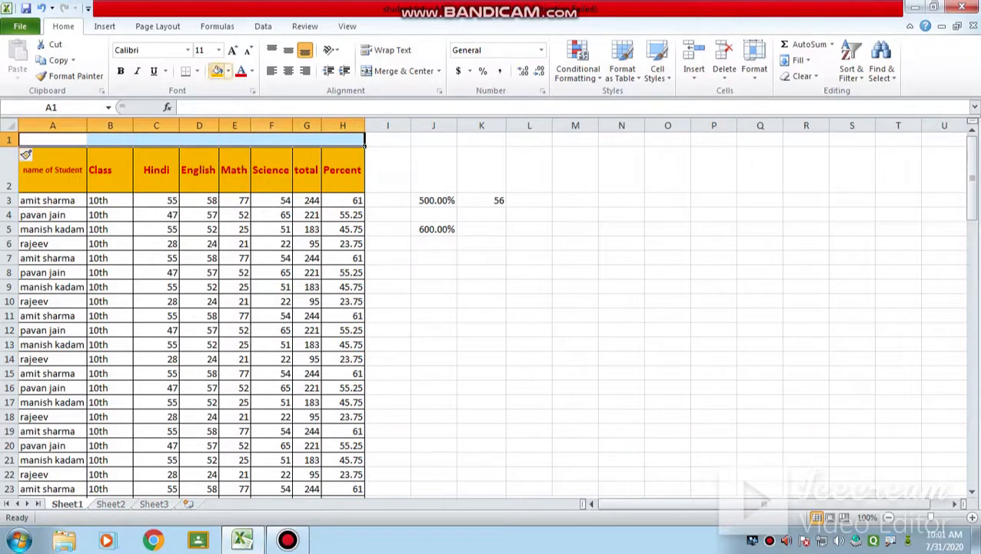
{"action": "left_click", "coordinate": [217, 71]}
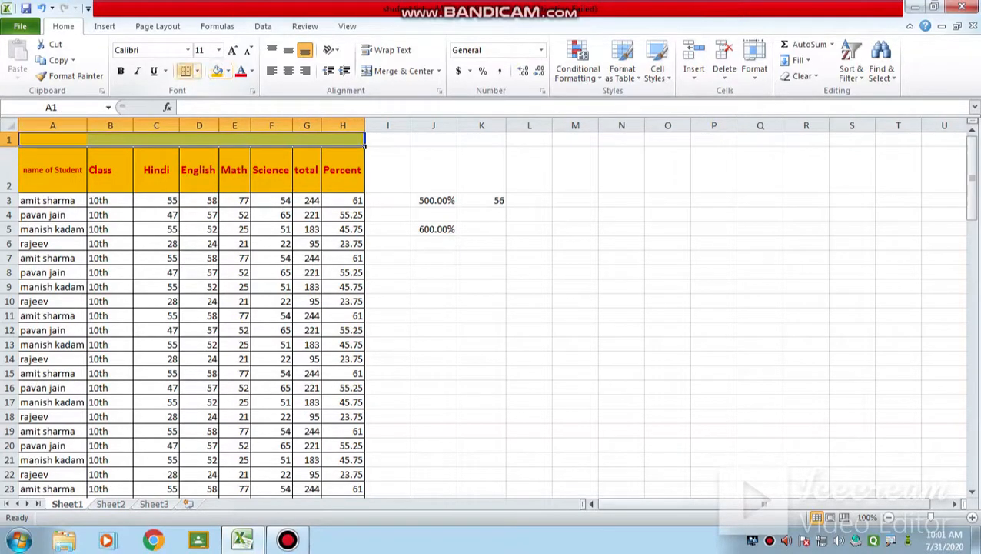
{"action": "left_click", "coordinate": [197, 71]}
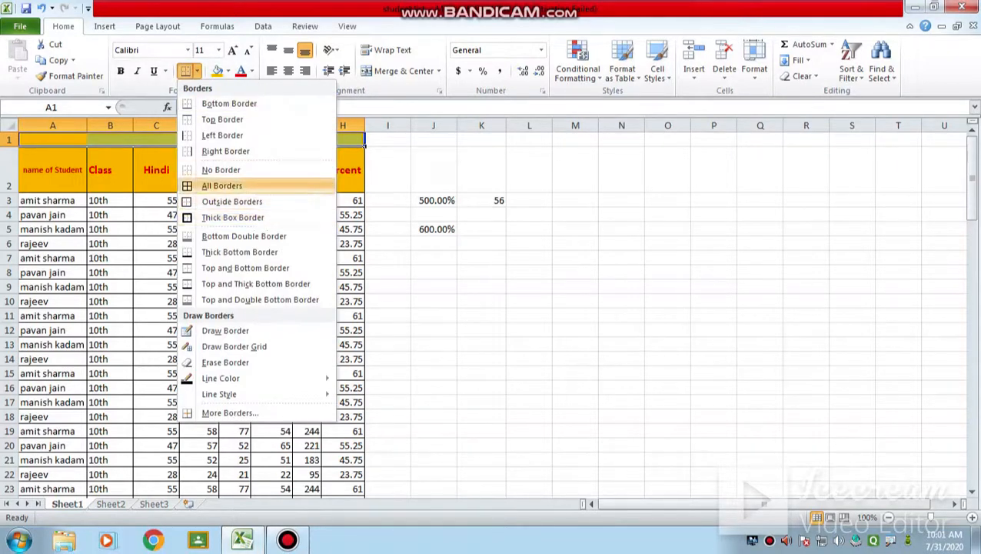
{"action": "left_click", "coordinate": [222, 186]}
{"action": "left_click", "coordinate": [199, 170]}
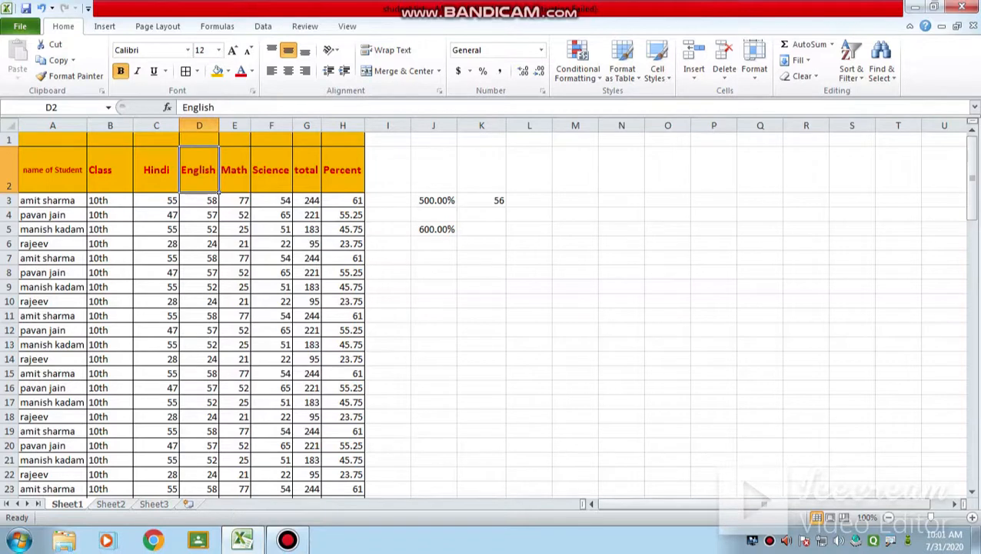
- Enter "subjects" in cell C1 above the Hindi header
{"action": "left_click", "coordinate": [199, 139]}
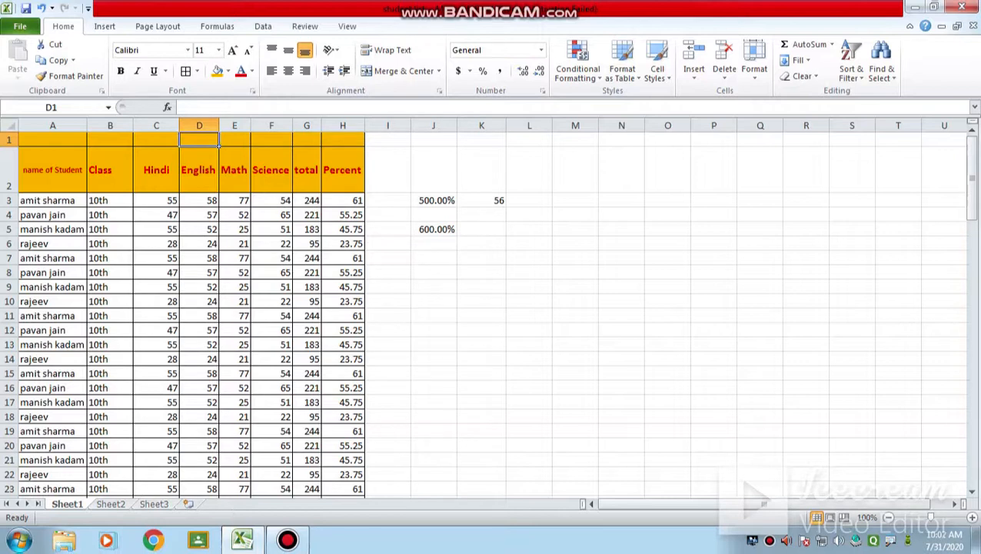
{"action": "left_click", "coordinate": [156, 140]}
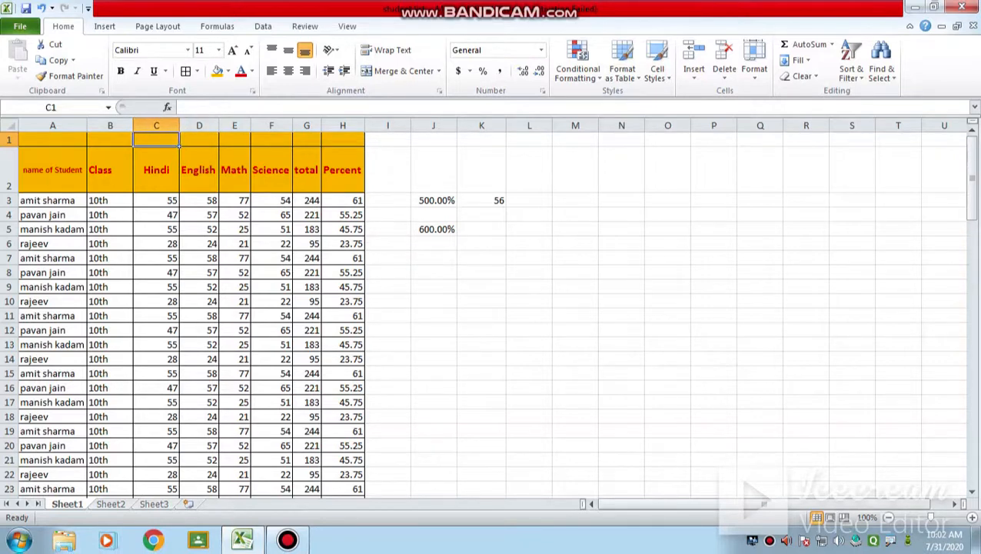
{"action": "type", "text": "sub"}
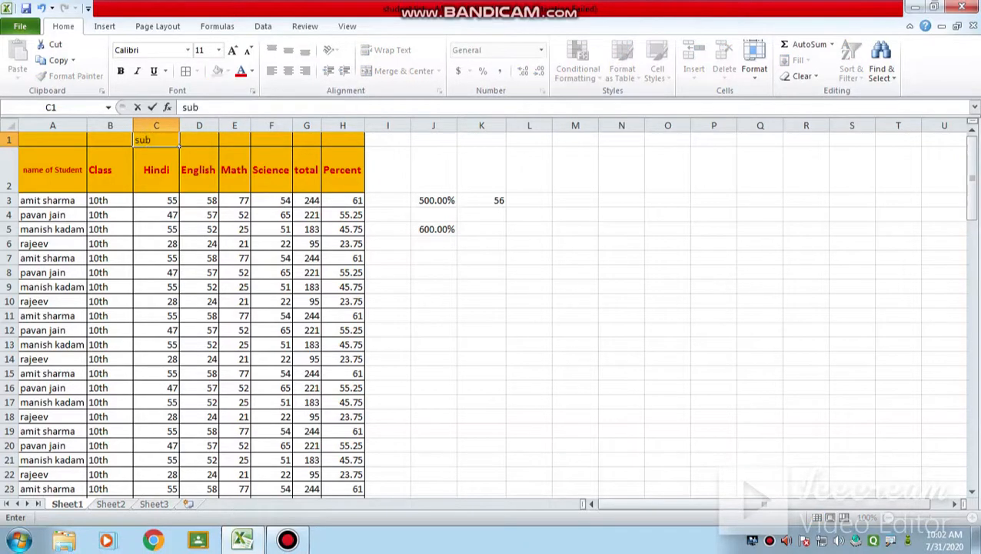
{"action": "type", "text": "jects"}
{"action": "key", "text": "Return"}
- Merge cells C1:F1 with the Merge cells text control in the Format Cells dialog
{"action": "left_click", "coordinate": [157, 140]}
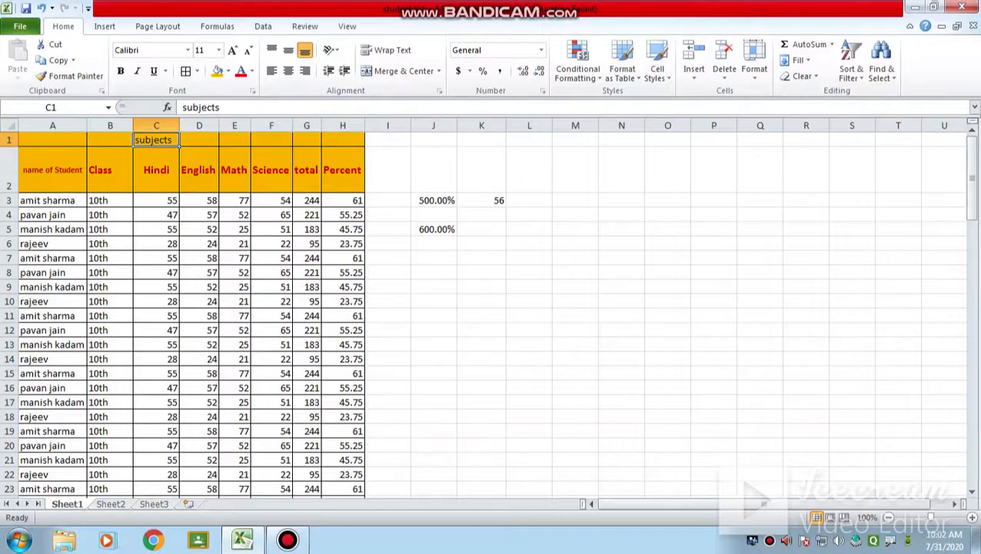
{"action": "left_click_drag", "start_coordinate": [178, 144], "coordinate": [292, 144]}
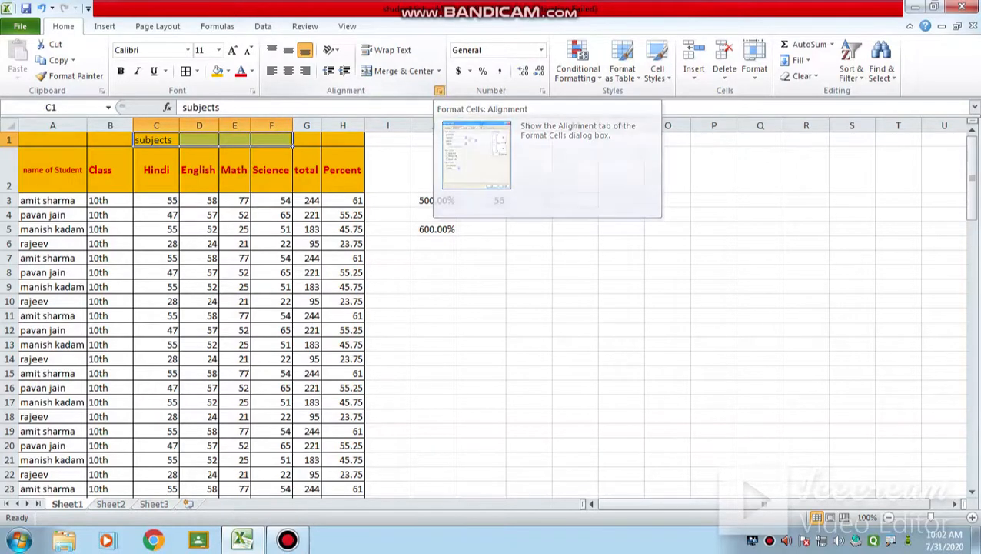
{"action": "left_click", "coordinate": [439, 90]}
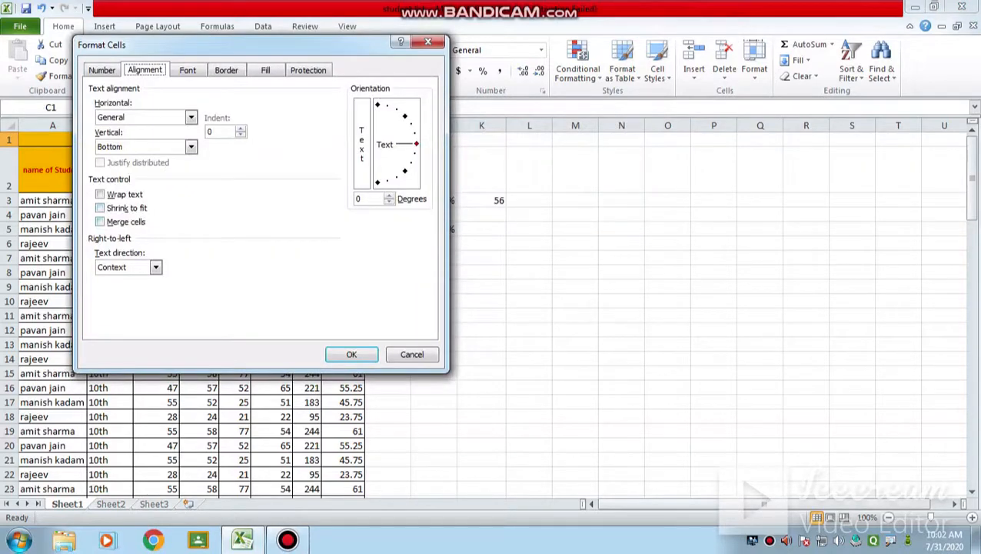
{"action": "left_click", "coordinate": [100, 221]}
{"action": "left_click_drag", "start_coordinate": [231, 44], "coordinate": [595, 62]}
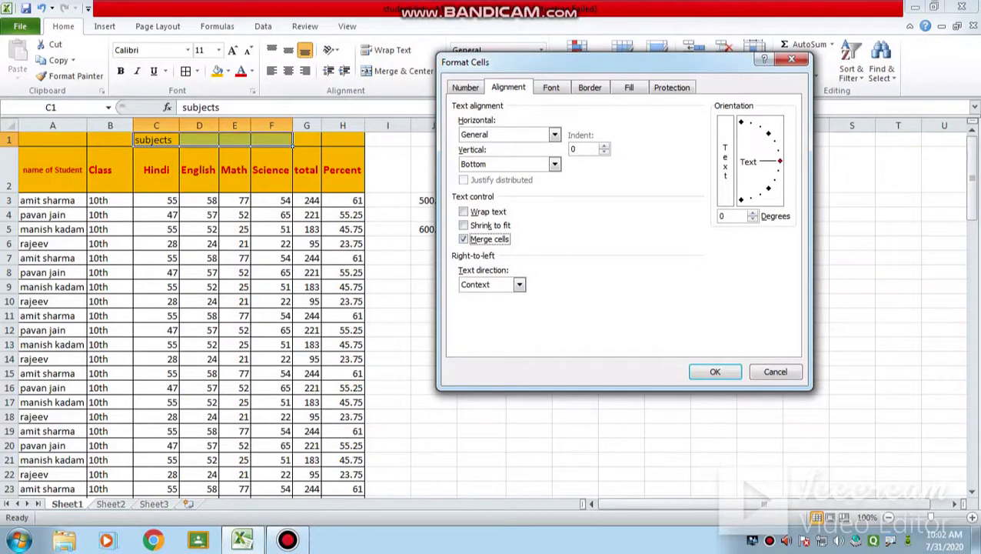
{"action": "left_click", "coordinate": [715, 371]}
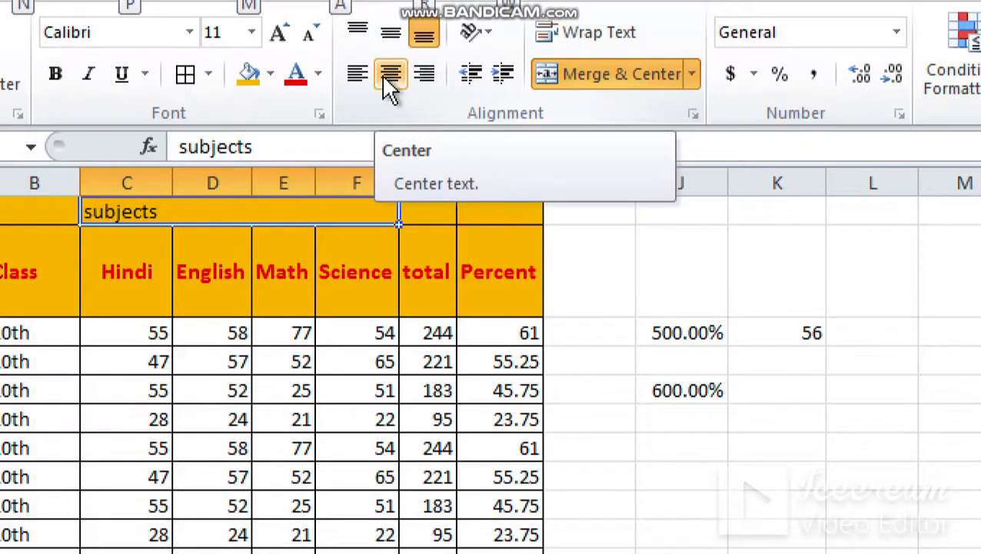
- Center the merged "subjects" heading horizontally and format its text as bold and red
{"action": "left_click", "coordinate": [383, 76]}
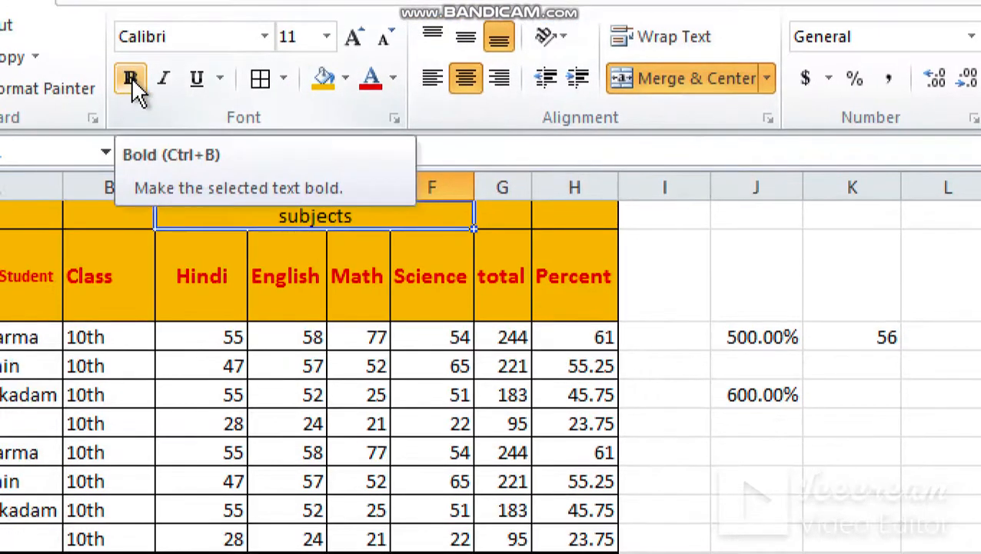
{"action": "left_click", "coordinate": [131, 79]}
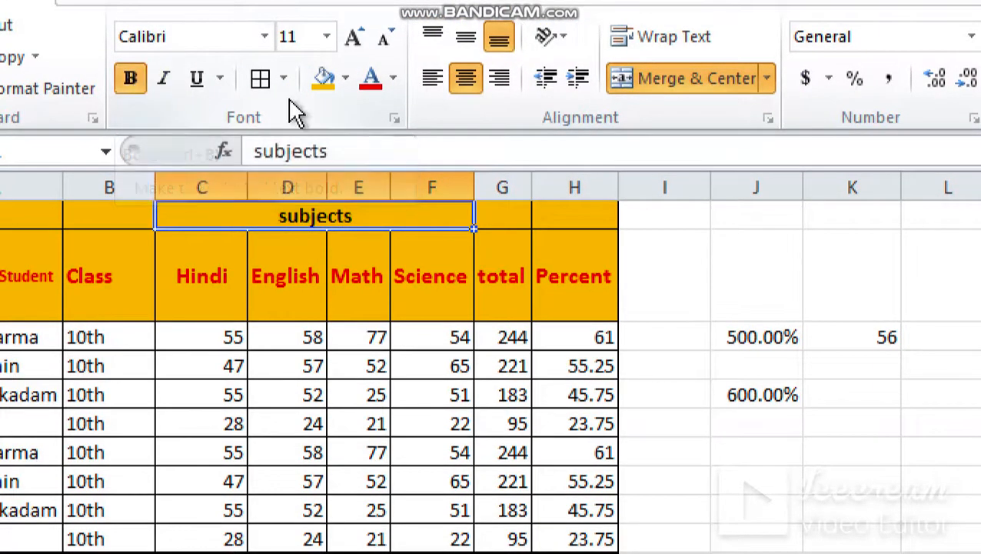
{"action": "left_click", "coordinate": [368, 82]}
{"action": "left_click", "coordinate": [429, 291]}
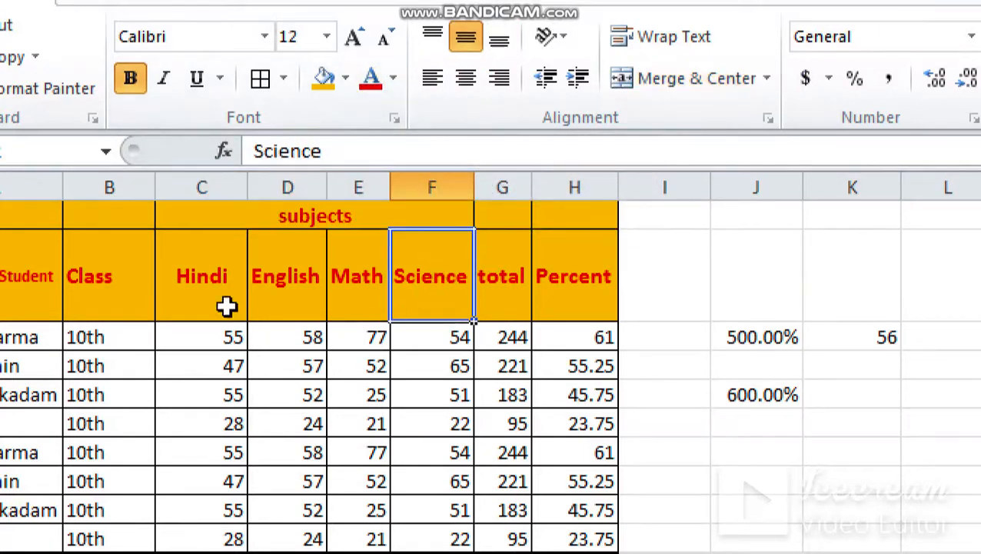
{"action": "left_click", "coordinate": [738, 315]}
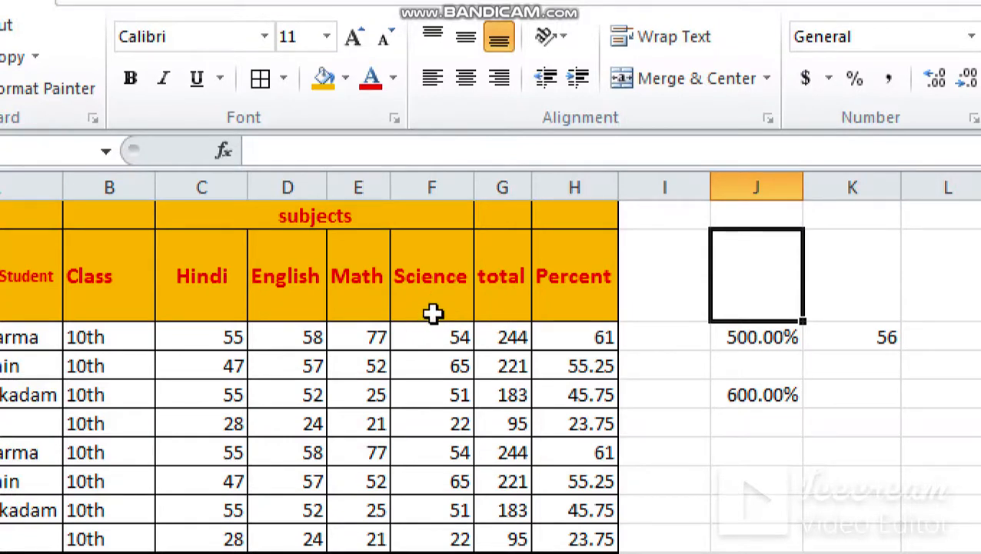
{"action": "left_click", "coordinate": [432, 267]}
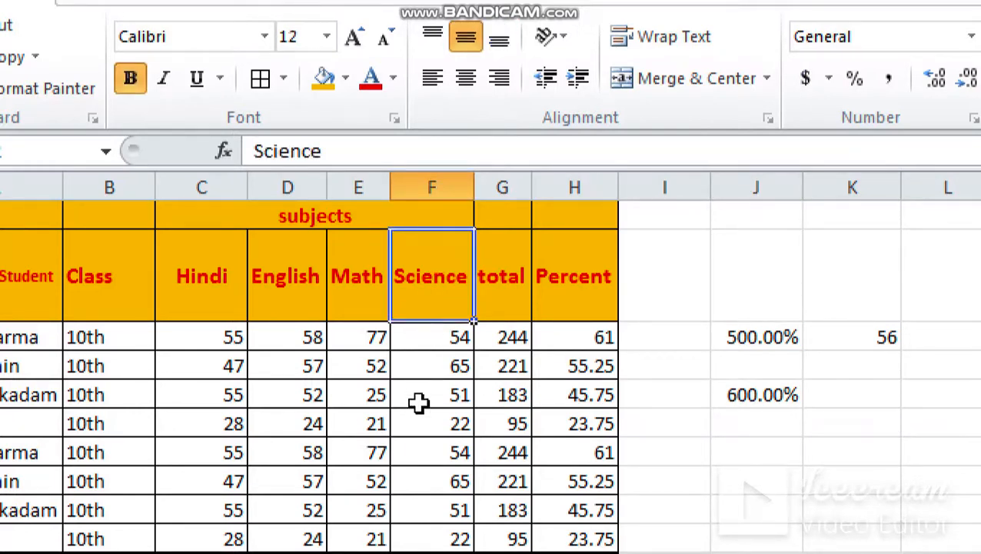
{"action": "left_click_drag", "start_coordinate": [410, 452], "coordinate": [405, 478]}
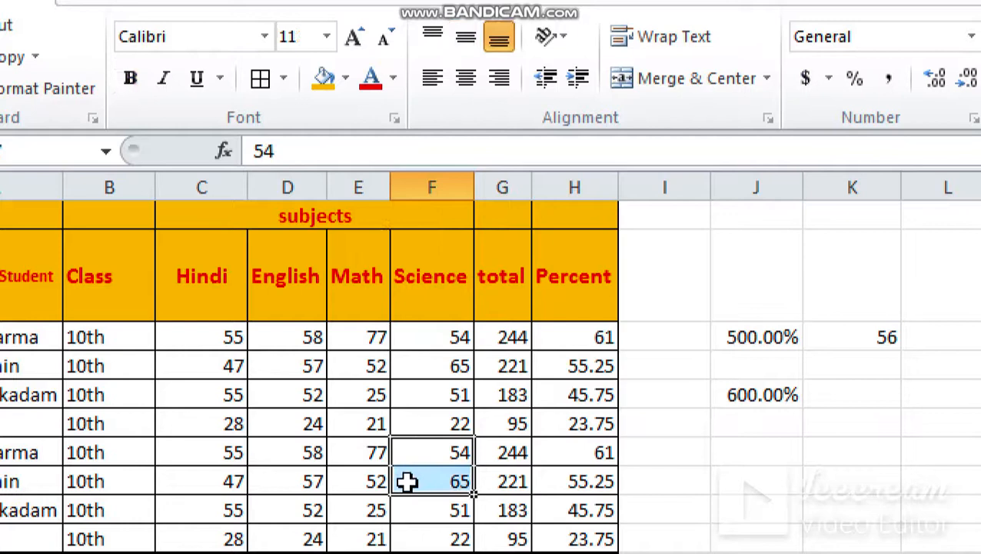
{"action": "left_click", "coordinate": [427, 400]}
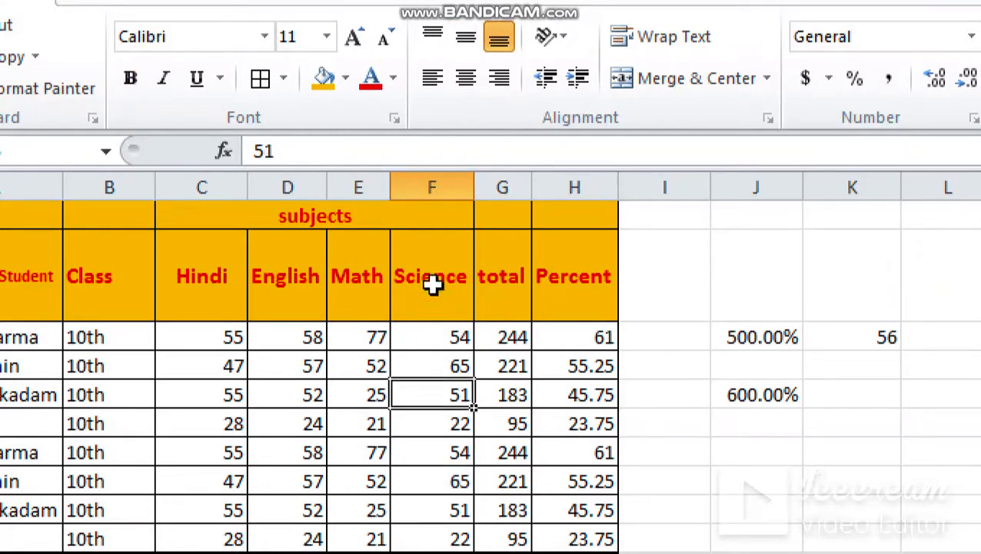
{"action": "left_click", "coordinate": [432, 284]}
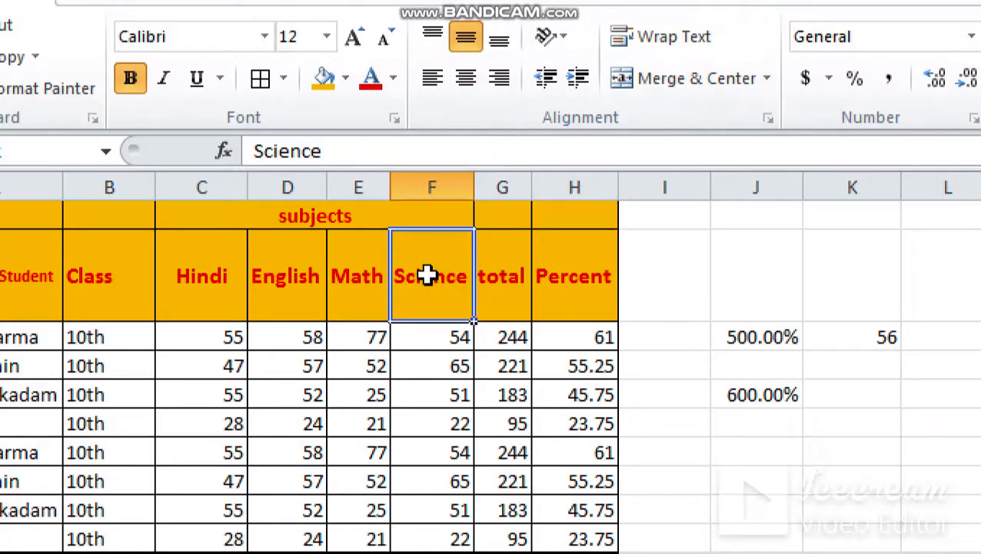
- Rotate the Science header text in cell F2 to an orientation of 90 degrees
{"action": "left_click", "coordinate": [767, 118]}
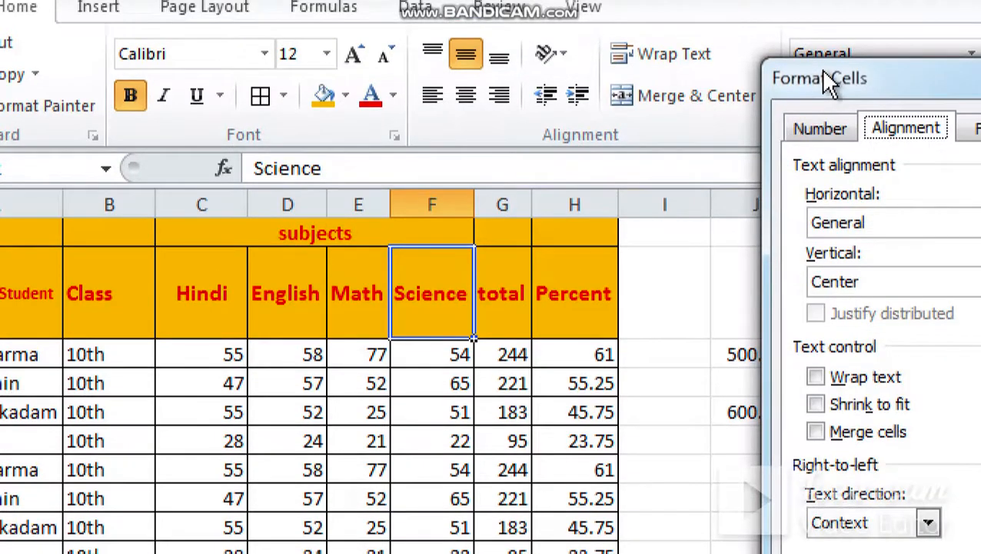
{"action": "left_click_drag", "start_coordinate": [823, 73], "coordinate": [180, 77]}
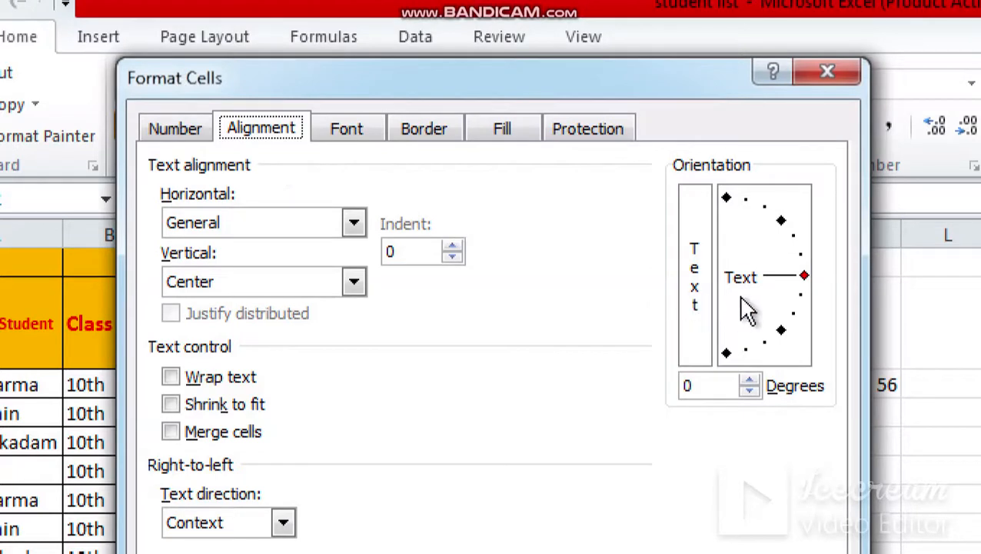
{"action": "left_click", "coordinate": [750, 265]}
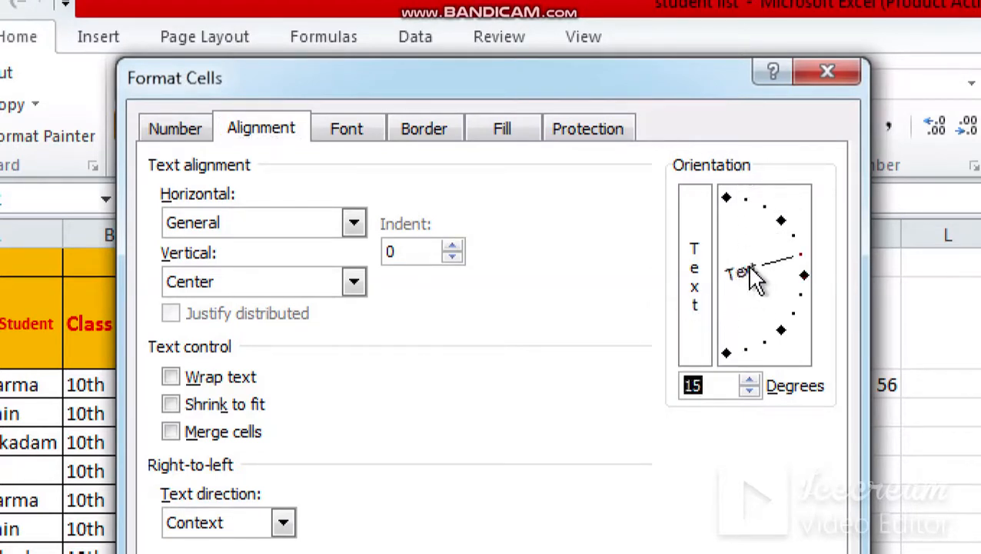
{"action": "left_click", "coordinate": [726, 352]}
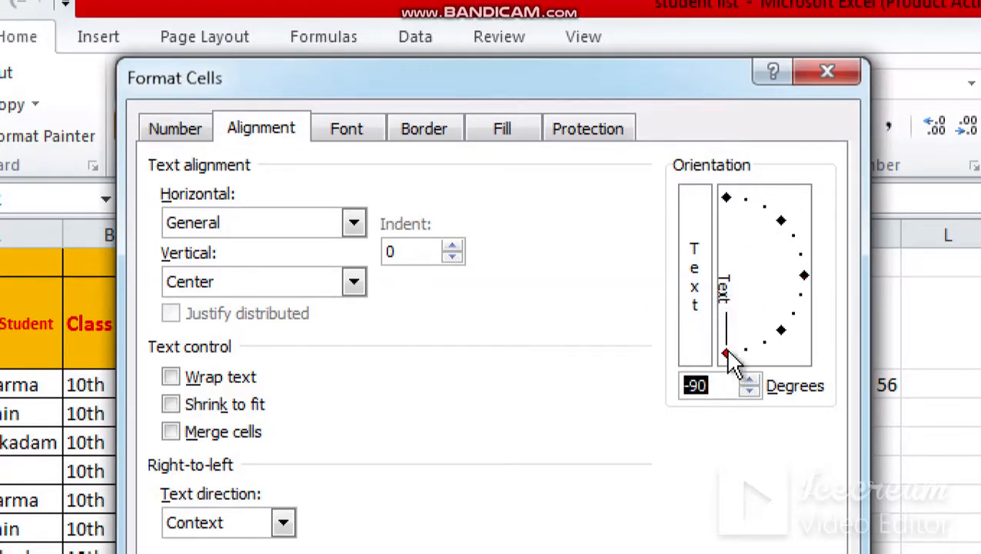
{"action": "left_click_drag", "start_coordinate": [728, 352], "coordinate": [631, 105]}
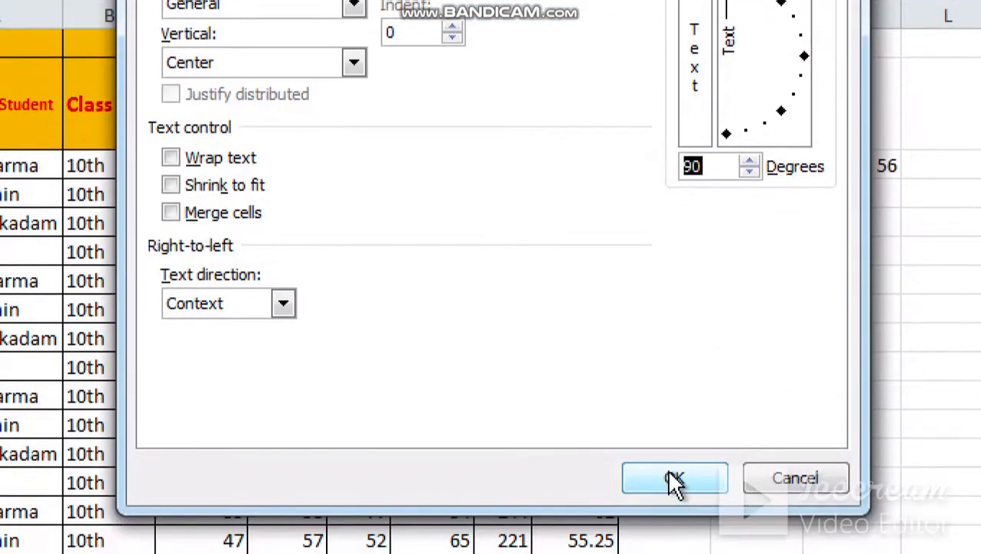
{"action": "left_click", "coordinate": [674, 480]}
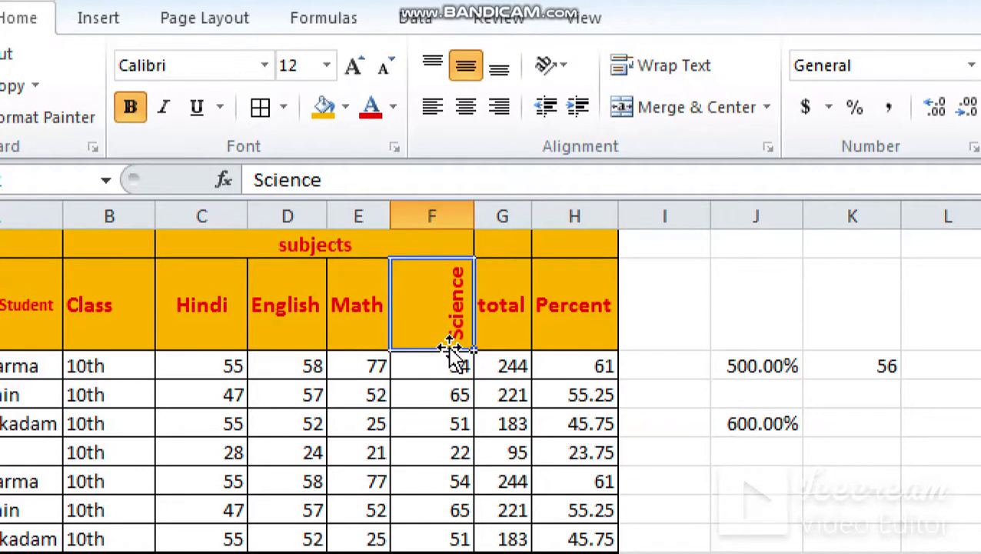
- Rotate the Hindi, English and Math headers vertically like Science and narrow subject columns C to F to fit
{"action": "left_click", "coordinate": [478, 248]}
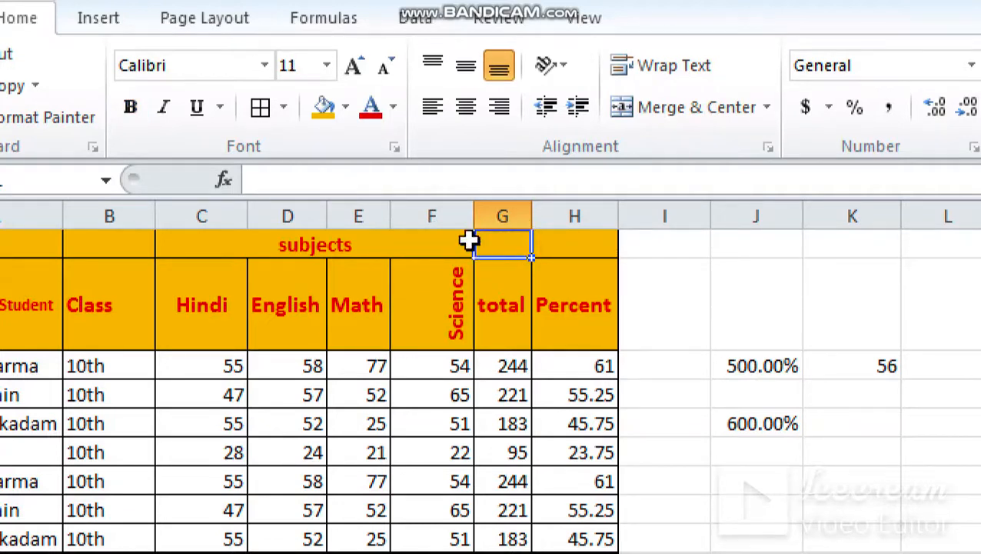
{"action": "left_click", "coordinate": [429, 293]}
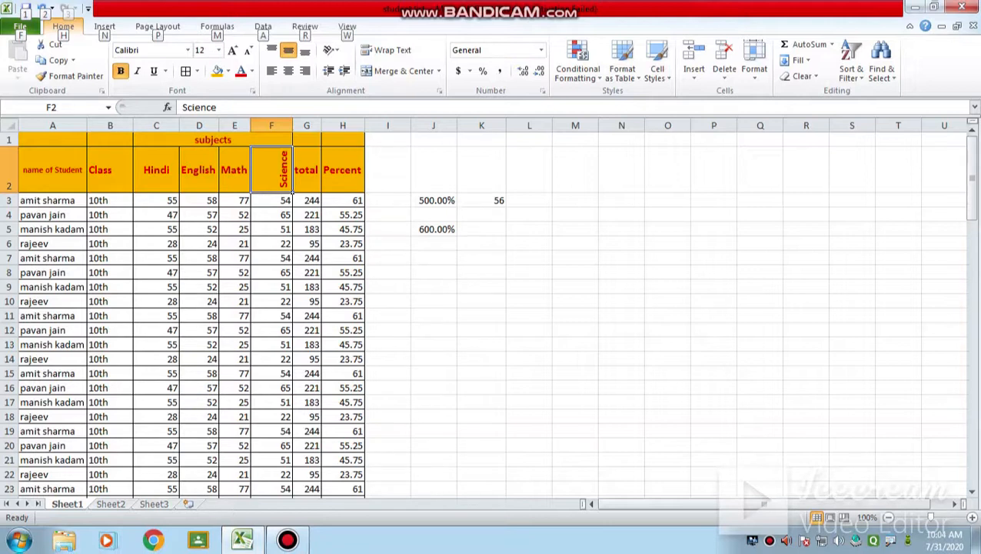
{"action": "key", "text": "Up"}
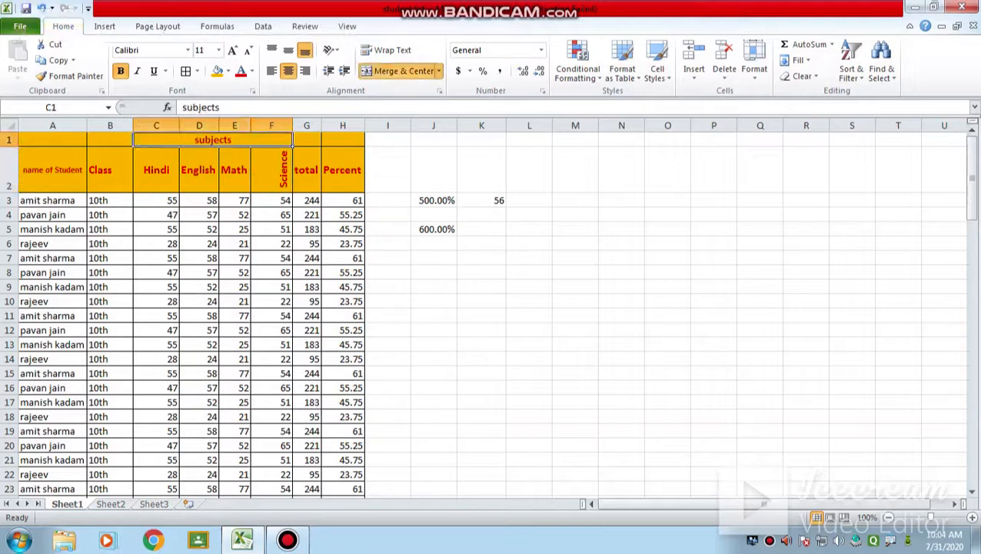
{"action": "double_click", "coordinate": [292, 125]}
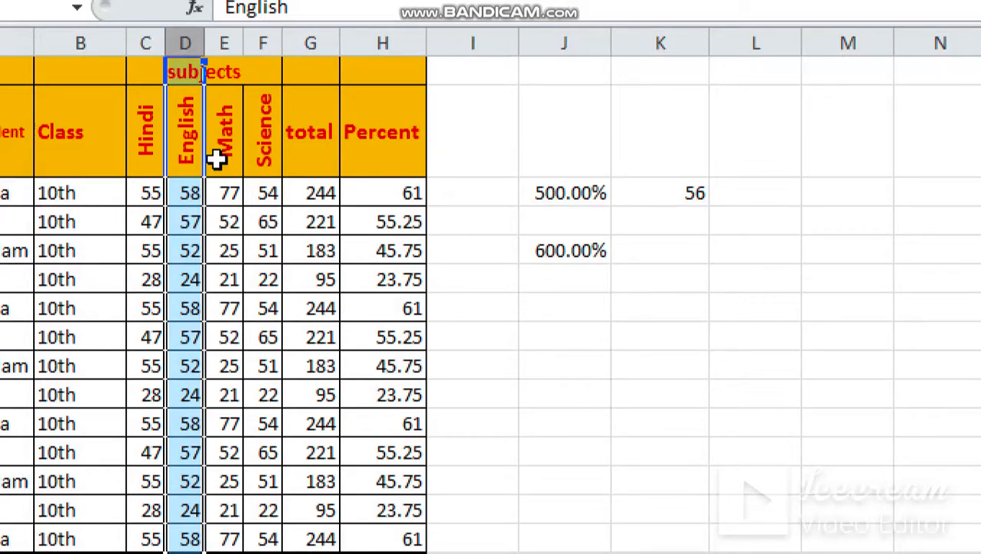
- Examine the font settings of the Percent header in the Format Cells dialog
{"action": "left_click", "coordinate": [383, 113]}
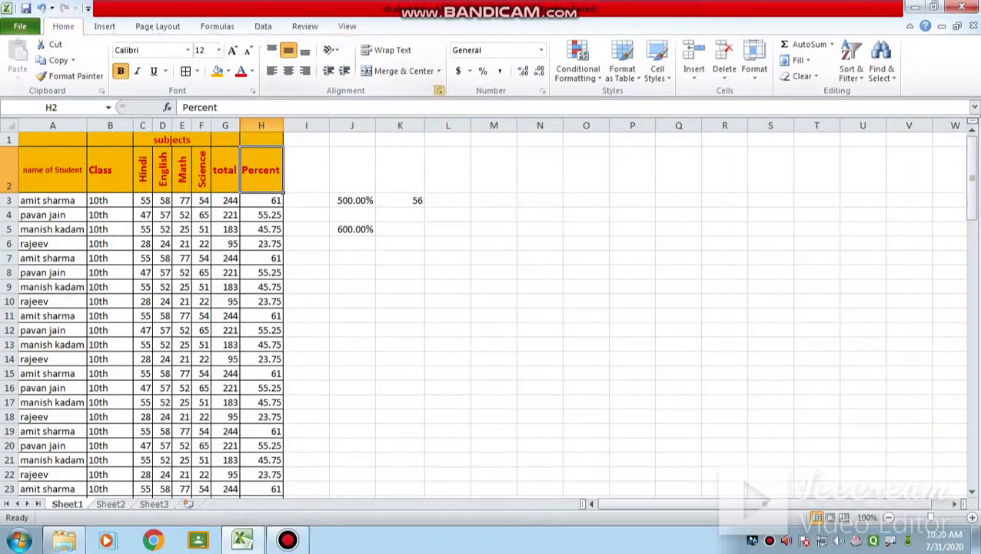
{"action": "key", "text": "ctrl+1"}
{"action": "left_click", "coordinate": [229, 73]}
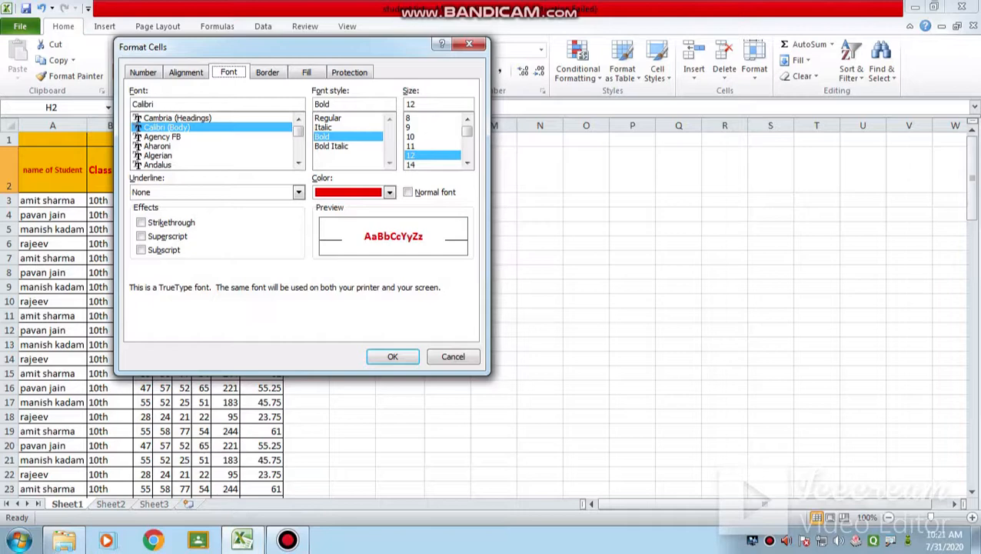
{"action": "left_click_drag", "start_coordinate": [231, 47], "coordinate": [515, 78]}
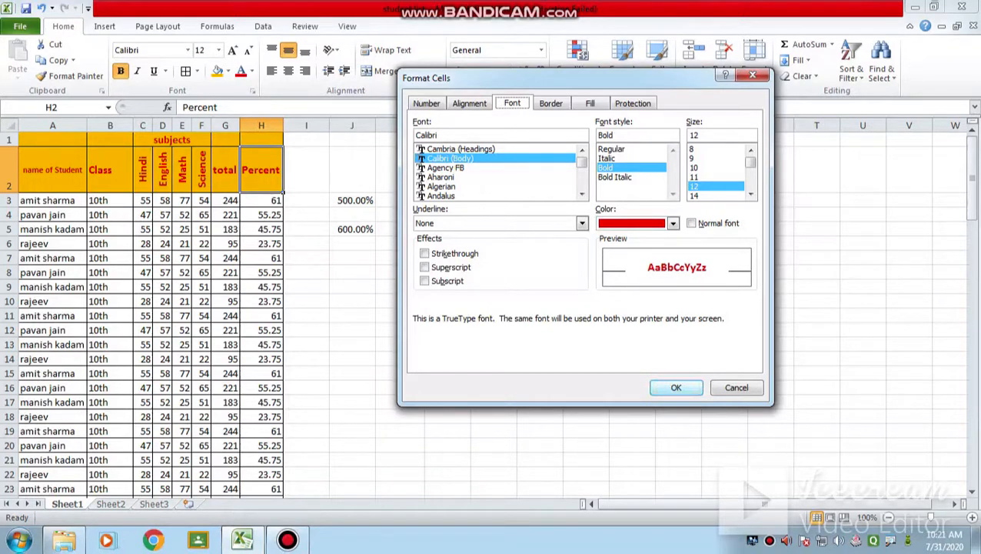
{"action": "left_click", "coordinate": [676, 386]}
- Choose a dark blue font color for header cells A2:H2 in the Format Cells dialog
{"action": "left_click_drag", "start_coordinate": [53, 170], "coordinate": [260, 170]}
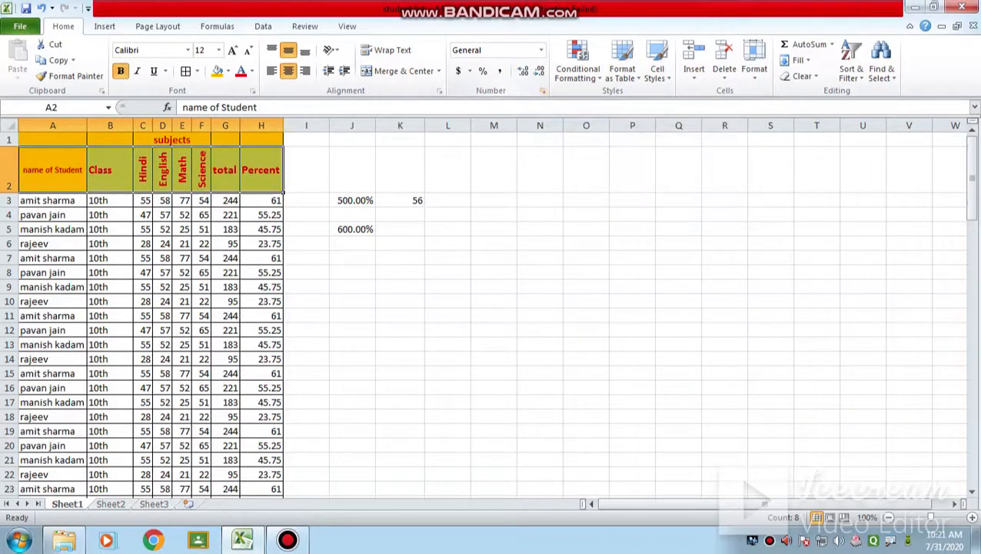
{"action": "left_click", "coordinate": [542, 90]}
{"action": "left_click", "coordinate": [512, 103]}
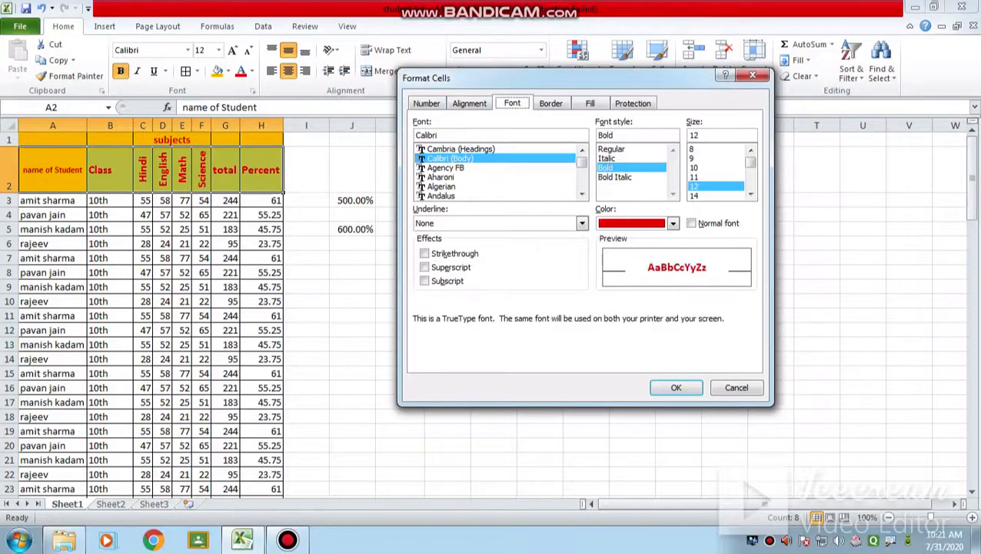
{"action": "left_click", "coordinate": [673, 222]}
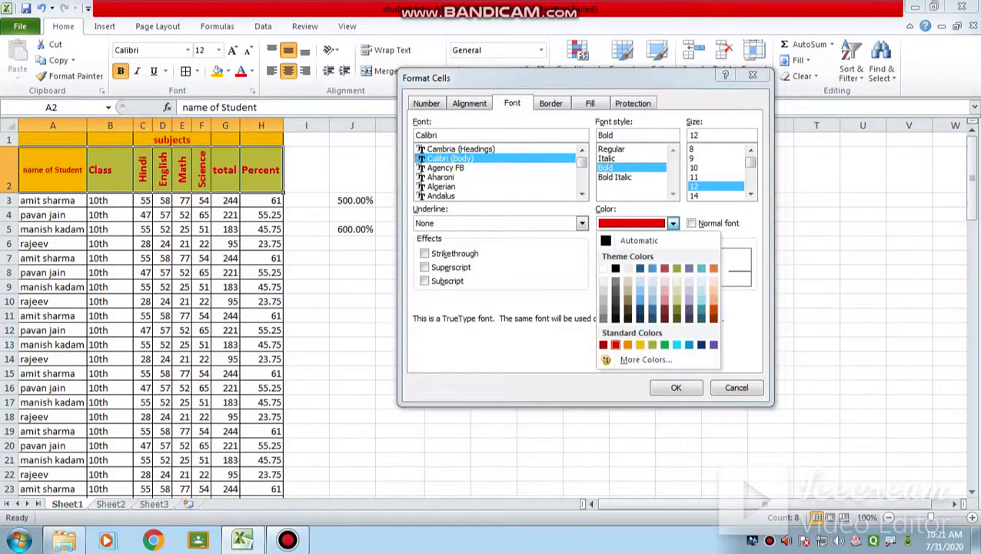
{"action": "left_click", "coordinate": [639, 309]}
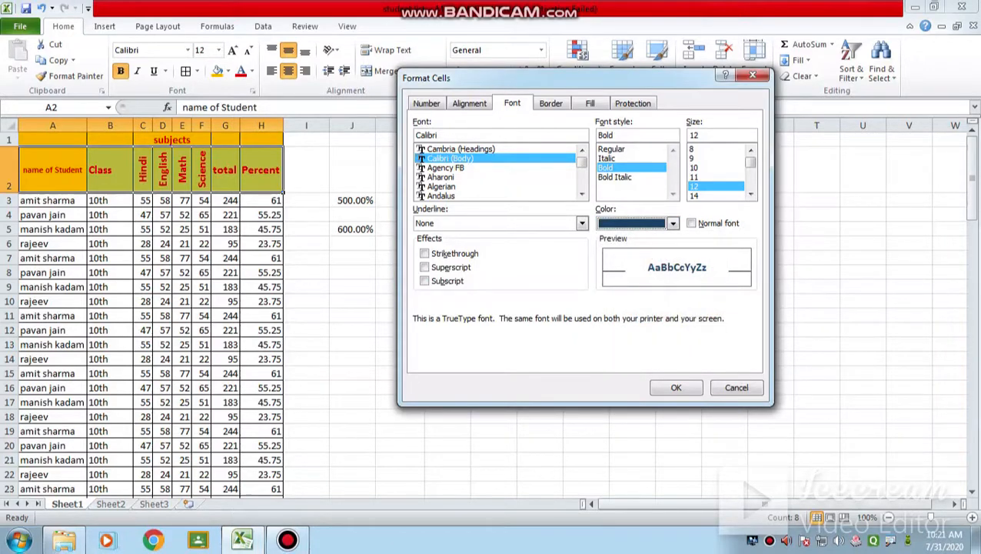
- Apply Arial, Bold Italic, size 11 to the header cells and turn their italics back off
{"action": "left_click", "coordinate": [582, 194]}
{"action": "left_click", "coordinate": [582, 194]}
{"action": "left_click", "coordinate": [582, 193]}
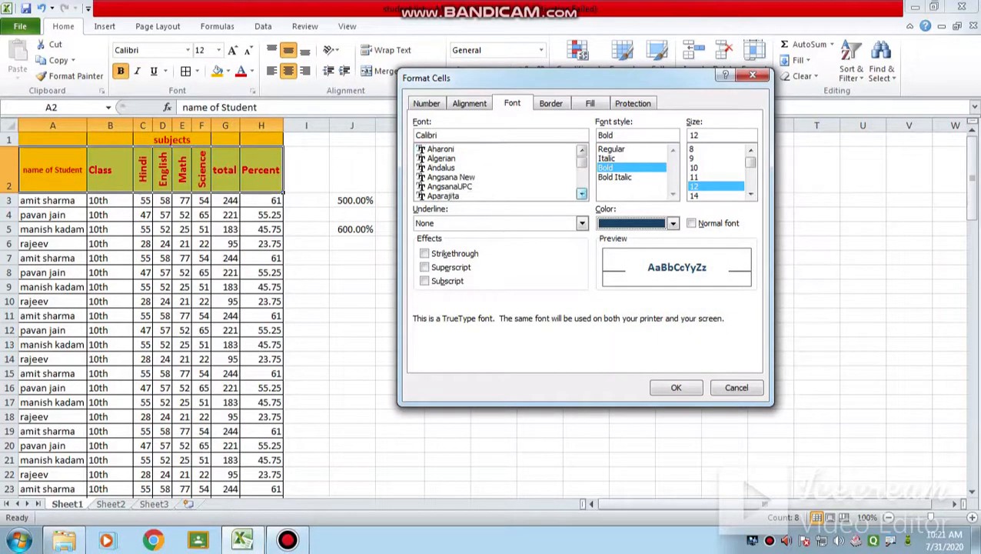
{"action": "left_click", "coordinate": [582, 194]}
{"action": "left_click", "coordinate": [582, 194]}
{"action": "left_click", "coordinate": [582, 194]}
{"action": "left_click", "coordinate": [582, 194]}
{"action": "left_click", "coordinate": [435, 177]}
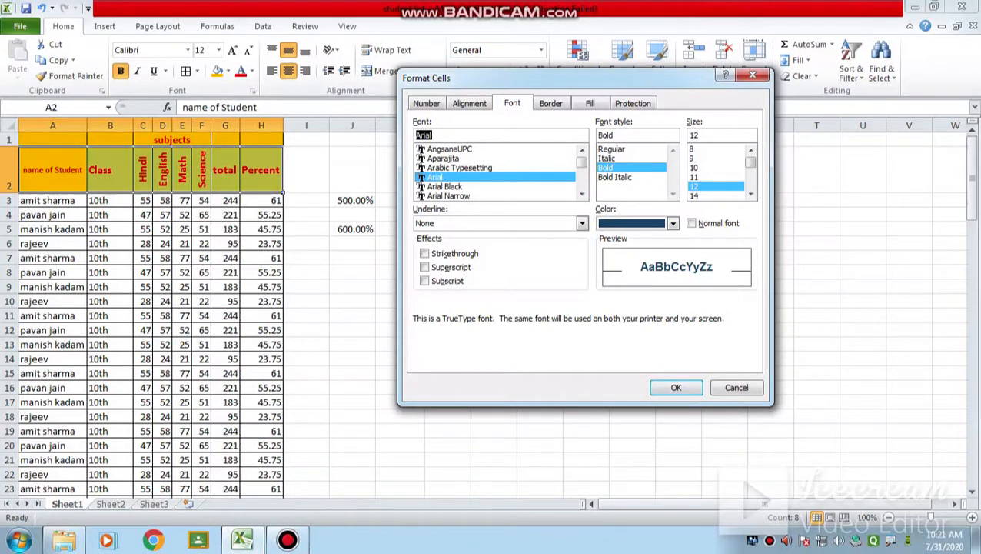
{"action": "left_click", "coordinate": [616, 176]}
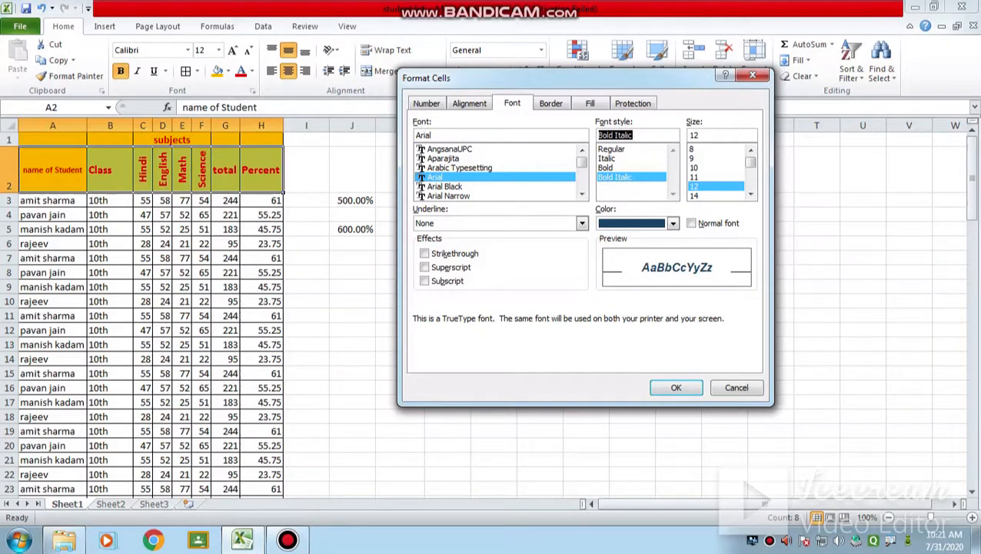
{"action": "left_click", "coordinate": [695, 177]}
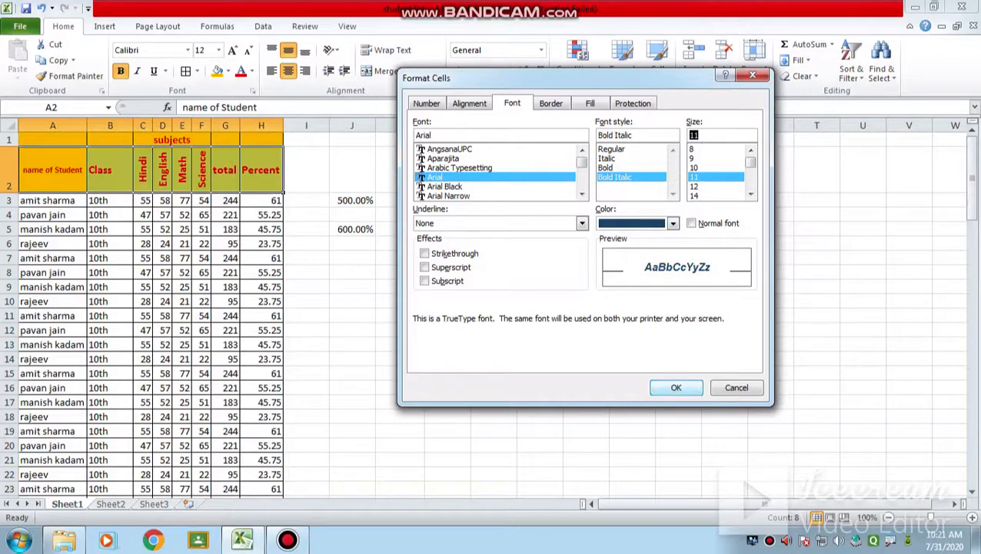
{"action": "left_click", "coordinate": [676, 387]}
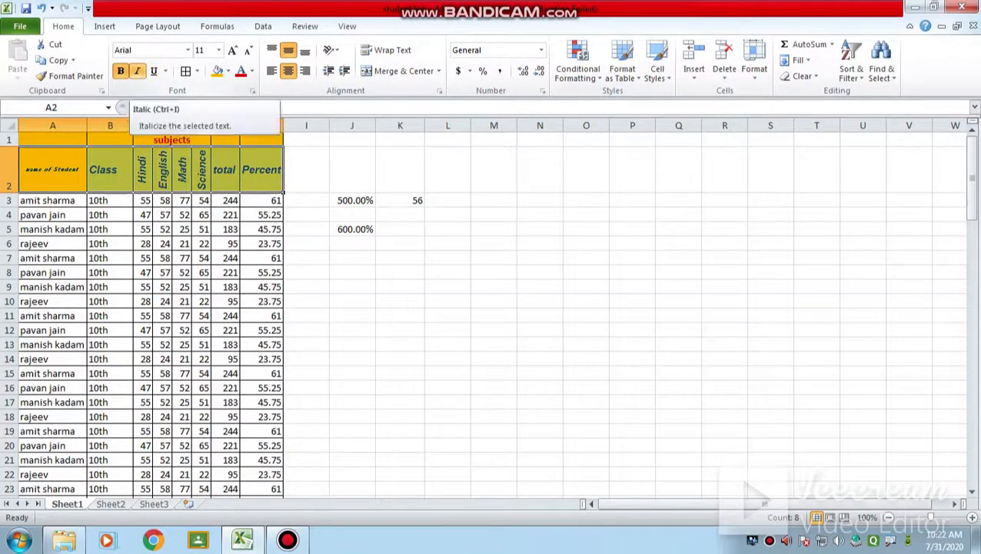
{"action": "left_click", "coordinate": [137, 71]}
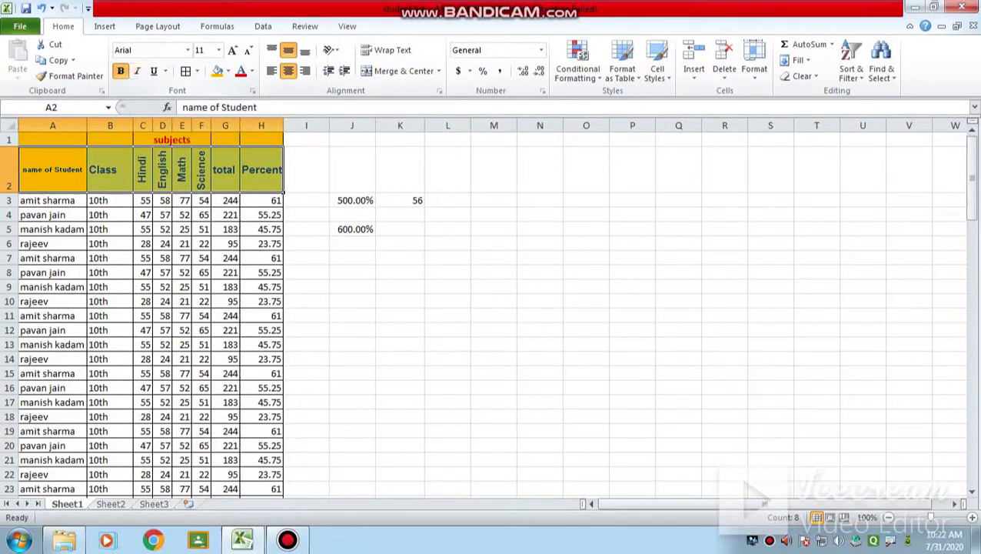
- Examine the border settings of the "name of Student" header cell in the Format Cells dialog
{"action": "left_click", "coordinate": [52, 170]}
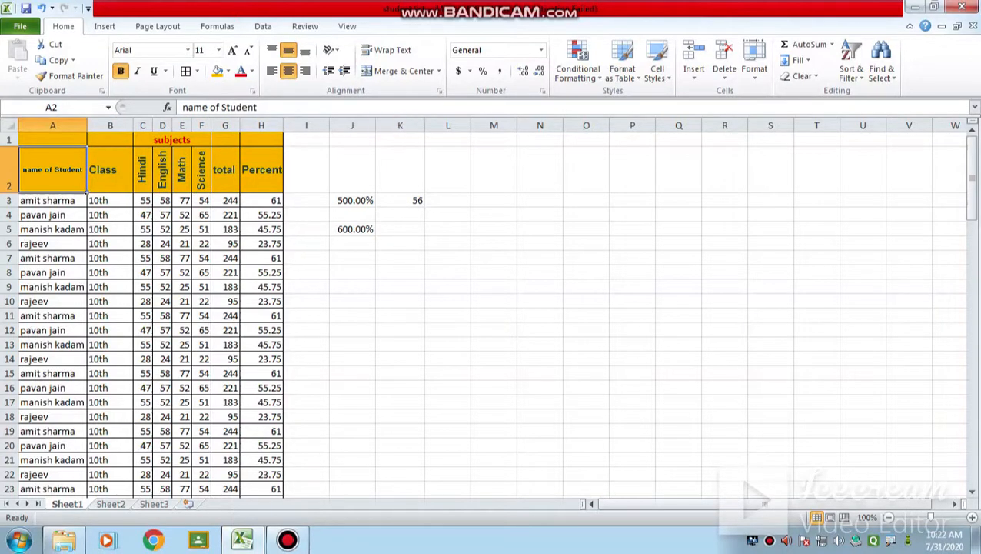
{"action": "left_click", "coordinate": [542, 90]}
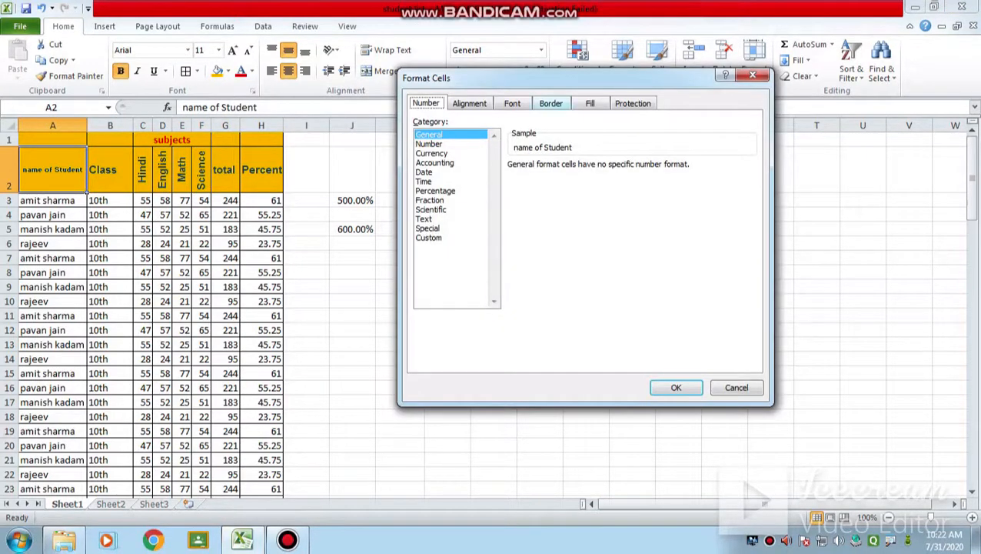
{"action": "left_click", "coordinate": [551, 103]}
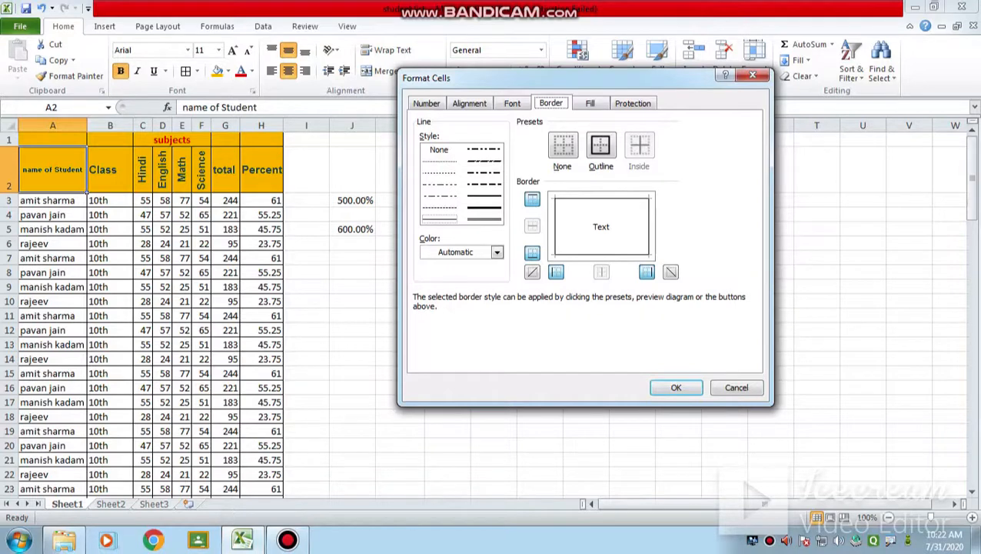
{"action": "left_click", "coordinate": [736, 387]}
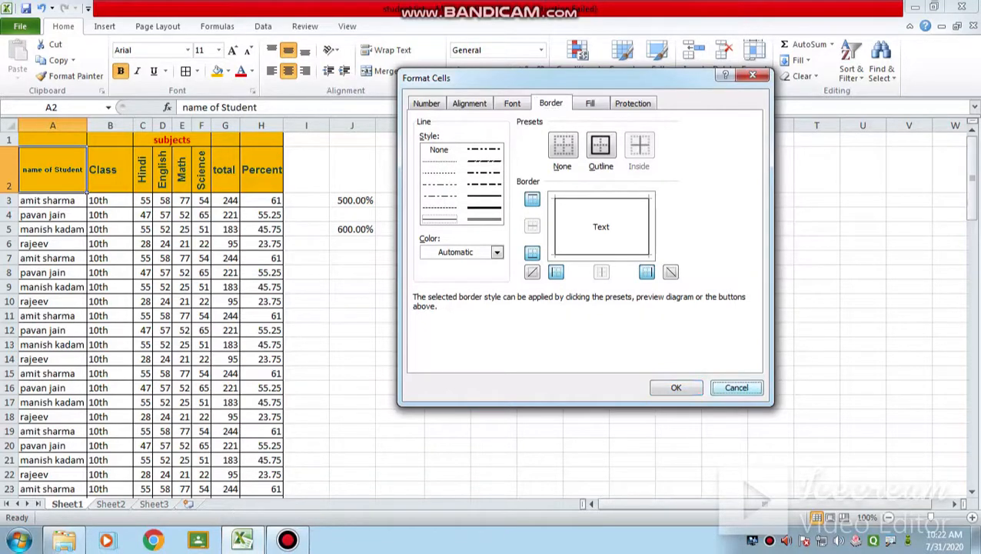
- Remove all borders from cells A2:H20 with the None border preset
{"action": "left_click_drag", "start_coordinate": [52, 173], "coordinate": [265, 446]}
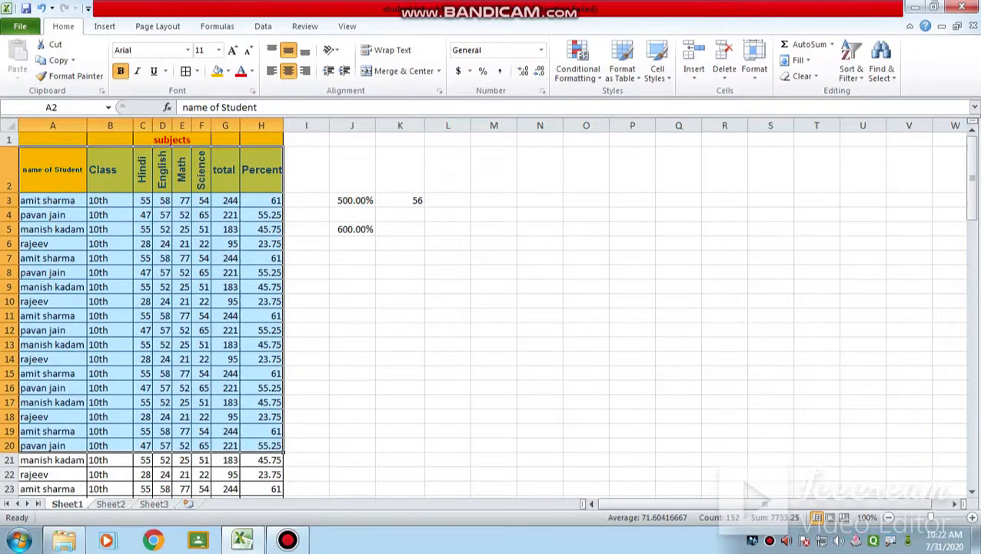
{"action": "left_click", "coordinate": [542, 91]}
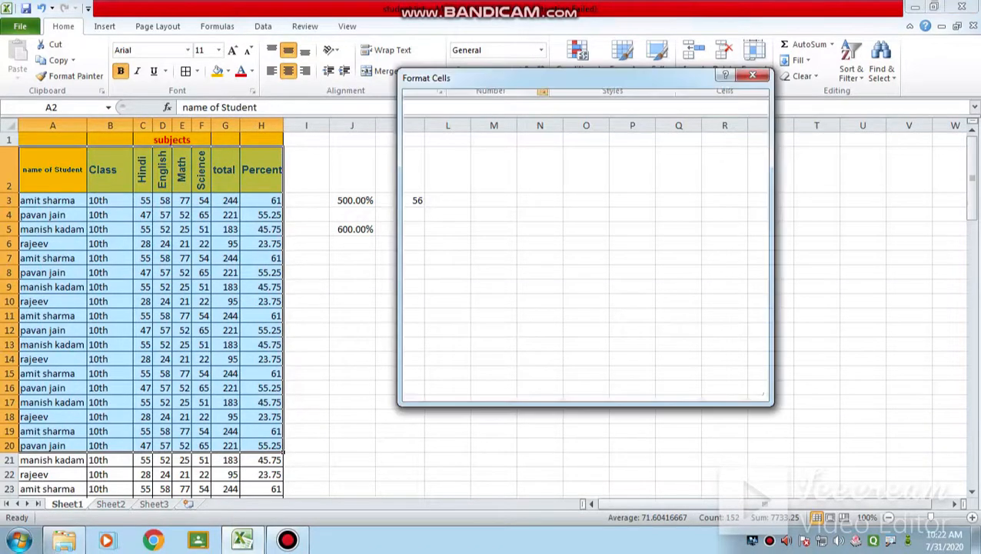
{"action": "left_click", "coordinate": [551, 103]}
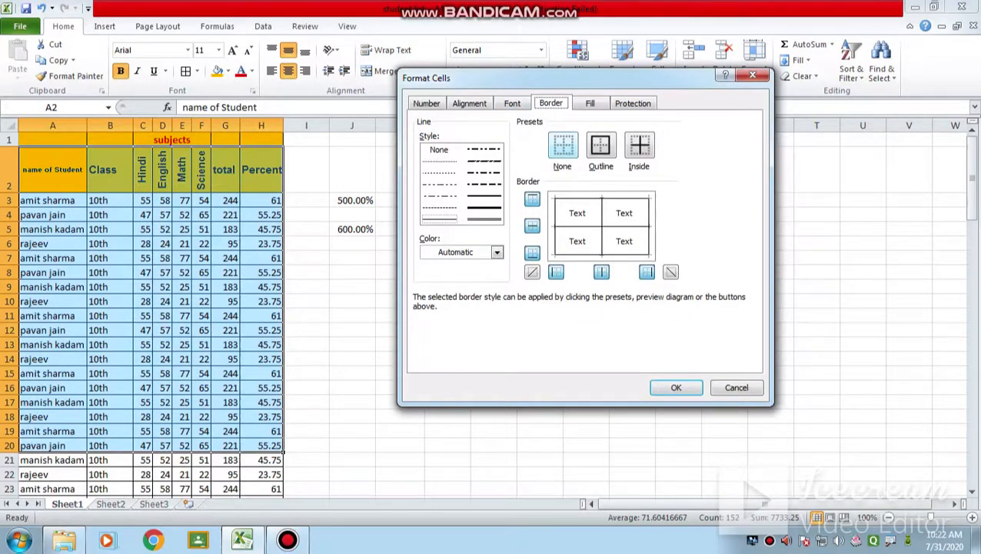
{"action": "left_click", "coordinate": [563, 146]}
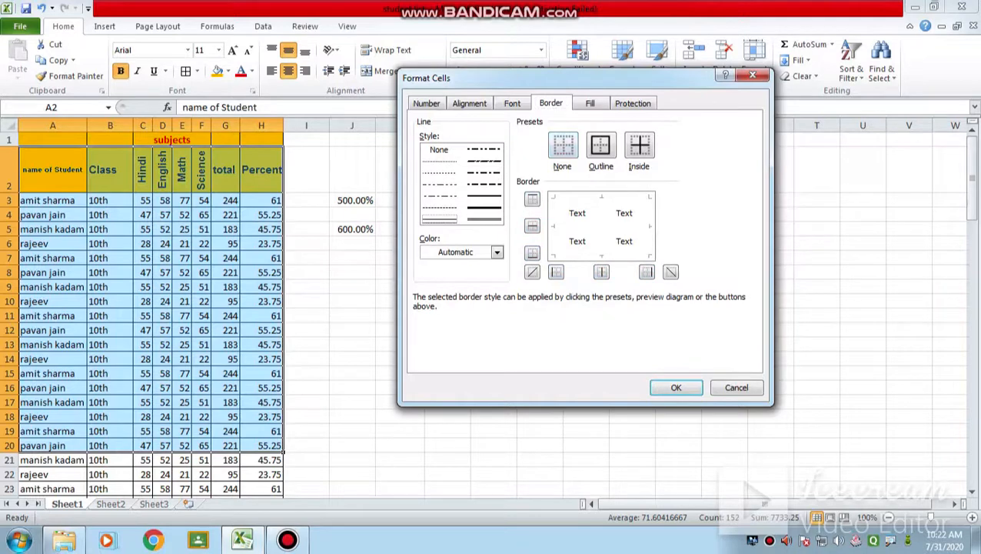
{"action": "left_click", "coordinate": [675, 387]}
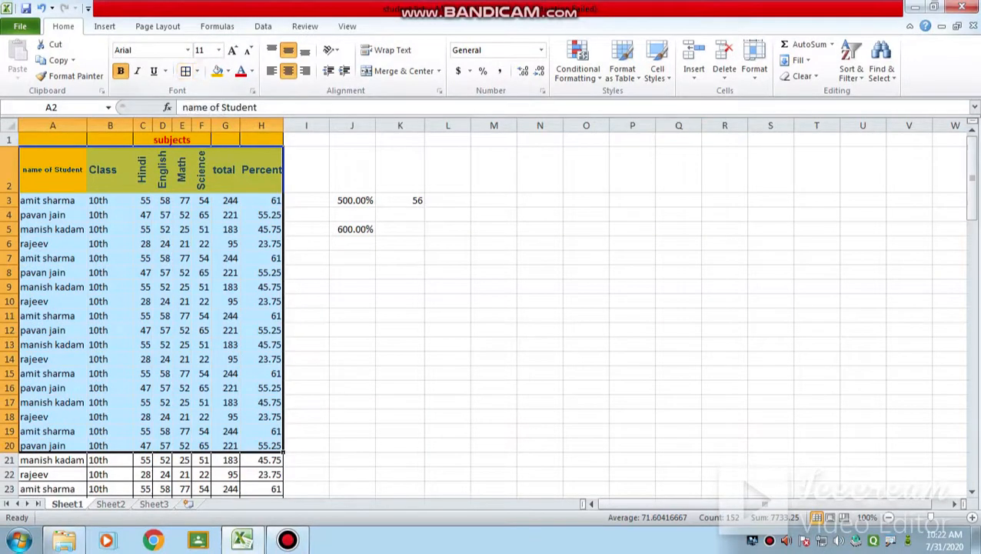
- Set Outline and Inside borders in the automatic color for cells A2:H20 in the Format Cells dialog
{"action": "left_click", "coordinate": [542, 90]}
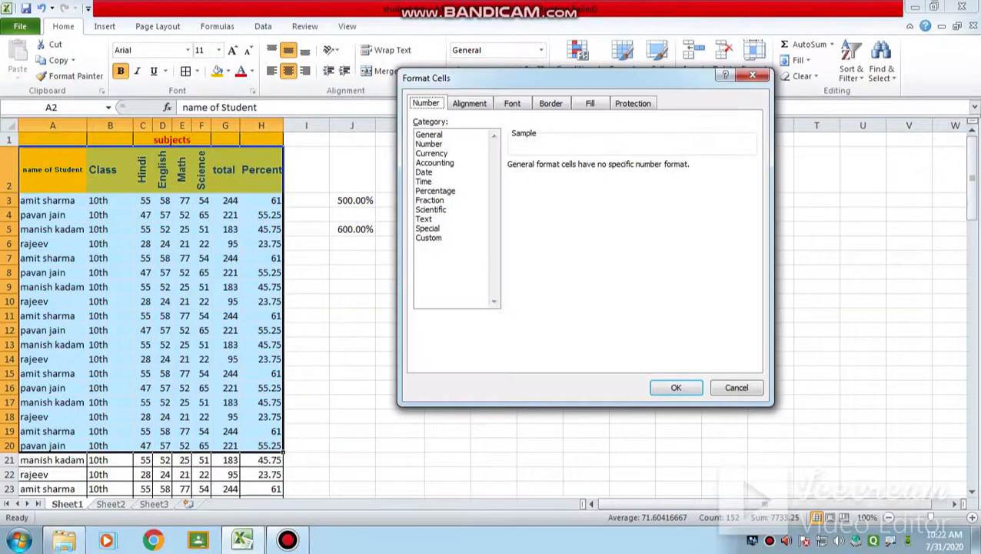
{"action": "left_click", "coordinate": [551, 103]}
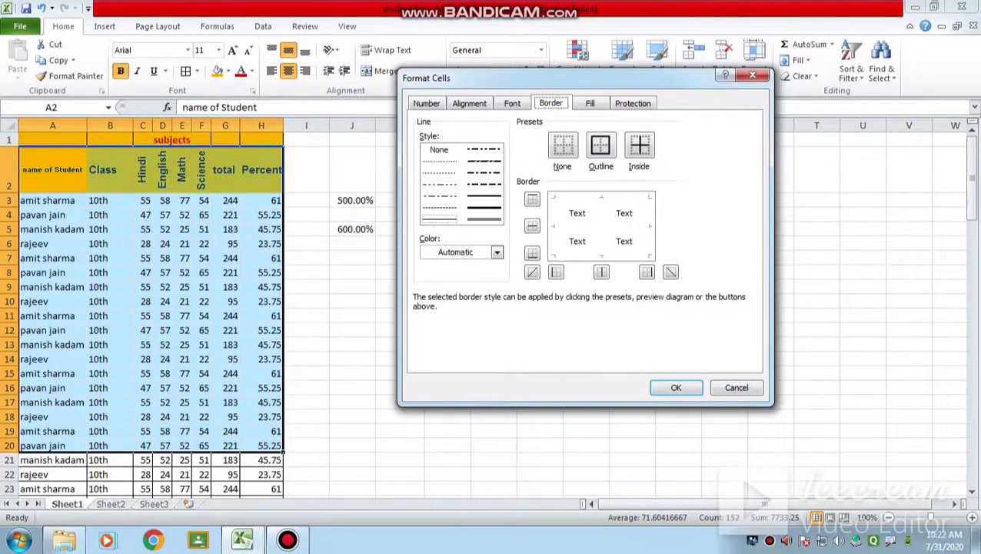
{"action": "left_click", "coordinate": [601, 144]}
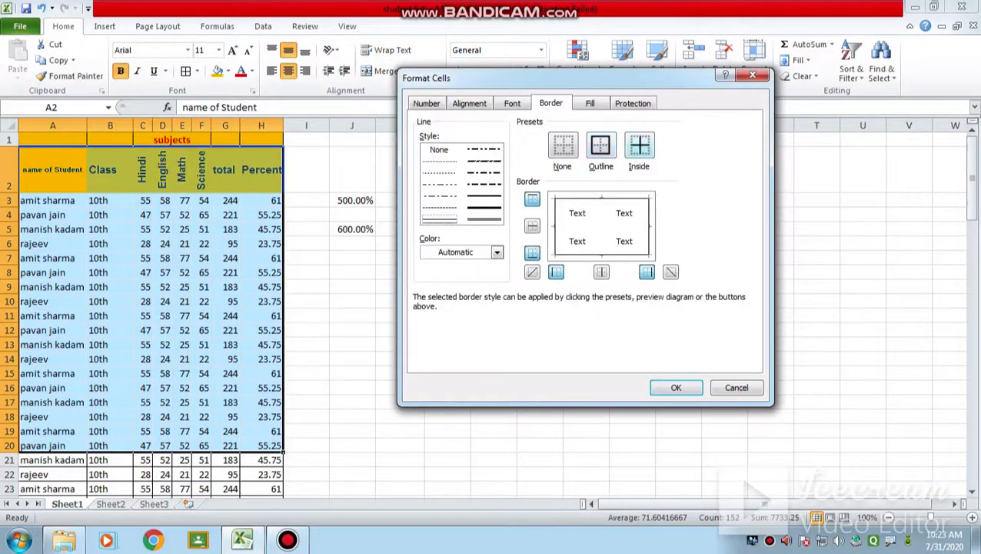
{"action": "left_click", "coordinate": [639, 144]}
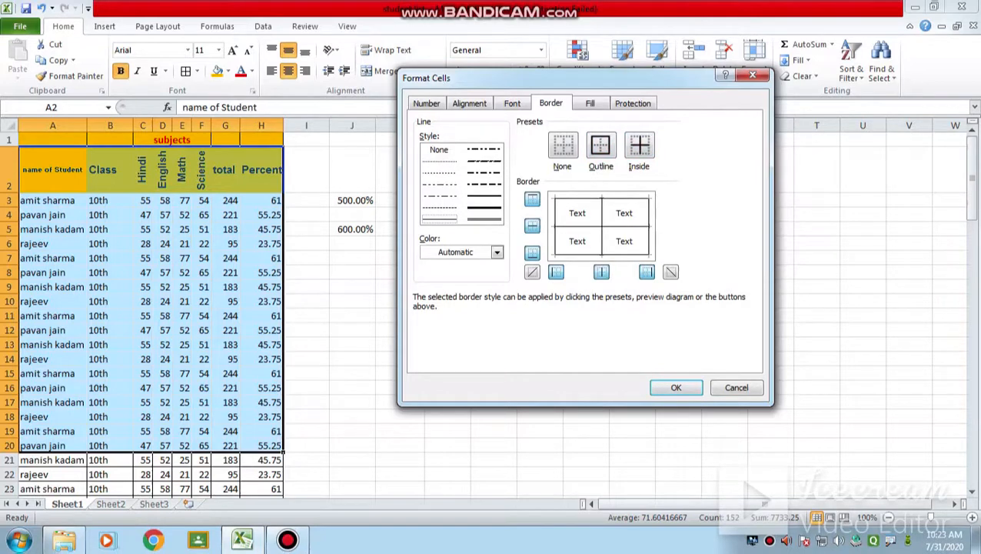
- Choose the double line style and the standard Red color for the borders of A2:H20
{"action": "left_click", "coordinate": [484, 219]}
{"action": "left_click", "coordinate": [439, 219]}
{"action": "left_click", "coordinate": [484, 207]}
{"action": "left_click", "coordinate": [497, 252]}
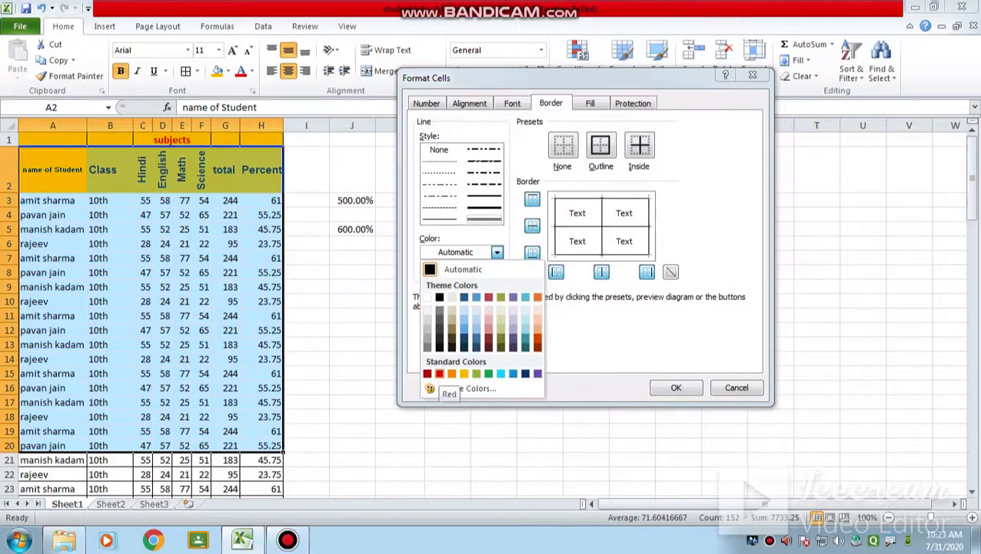
{"action": "left_click", "coordinate": [439, 374]}
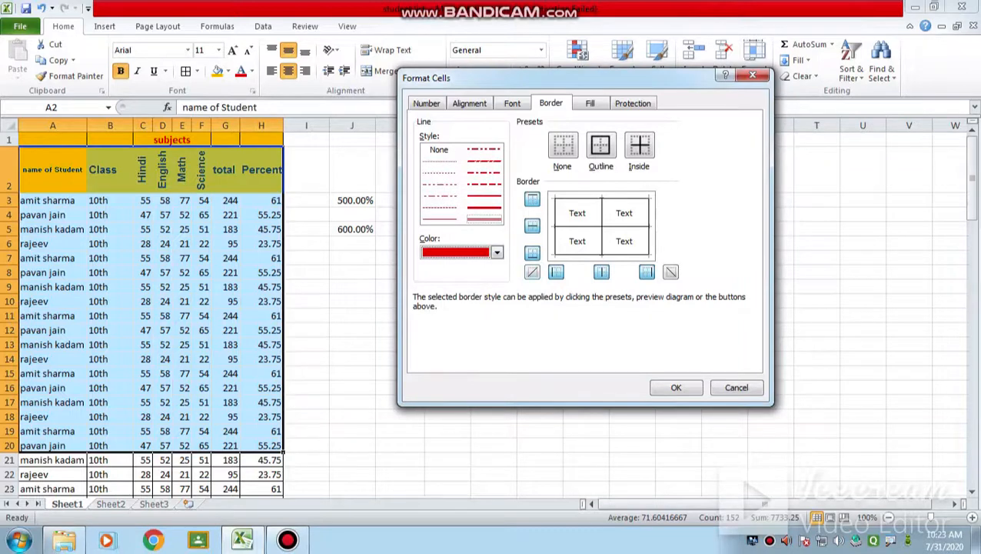
- Apply the red double line to every outer and inner border of cells A2:H20 and deselect the range
{"action": "left_click", "coordinate": [601, 198]}
{"action": "left_click", "coordinate": [600, 226]}
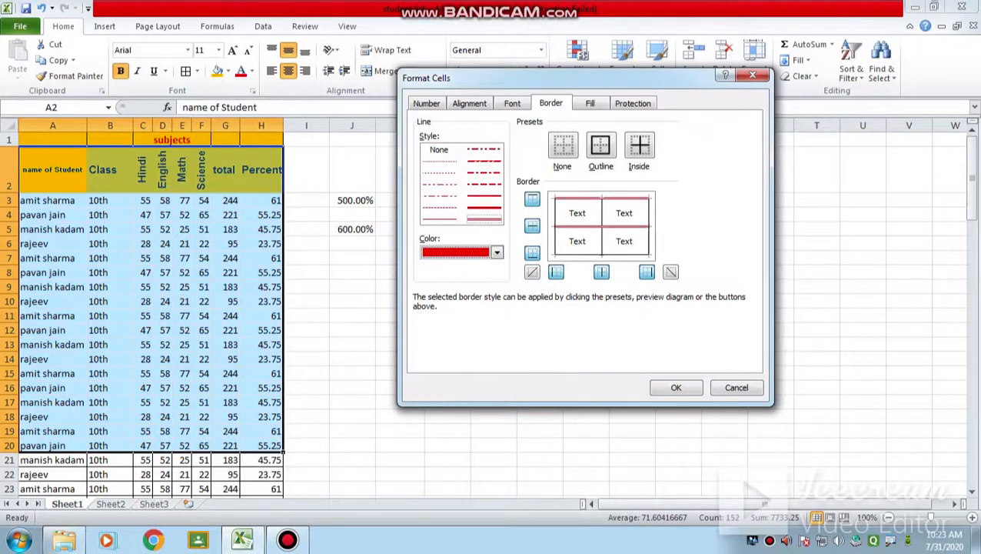
{"action": "left_click", "coordinate": [649, 225]}
{"action": "left_click", "coordinate": [602, 239]}
{"action": "left_click", "coordinate": [555, 239]}
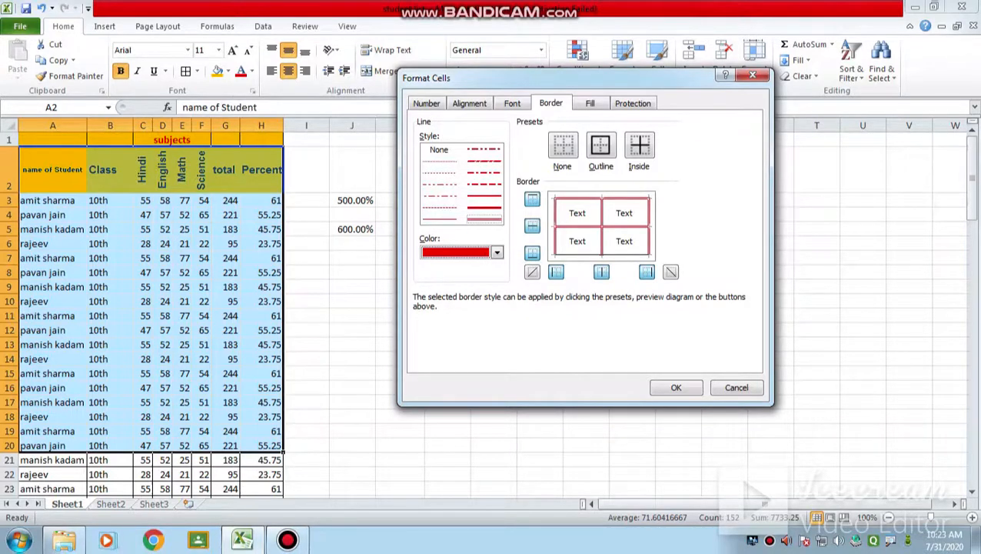
{"action": "left_click", "coordinate": [602, 254]}
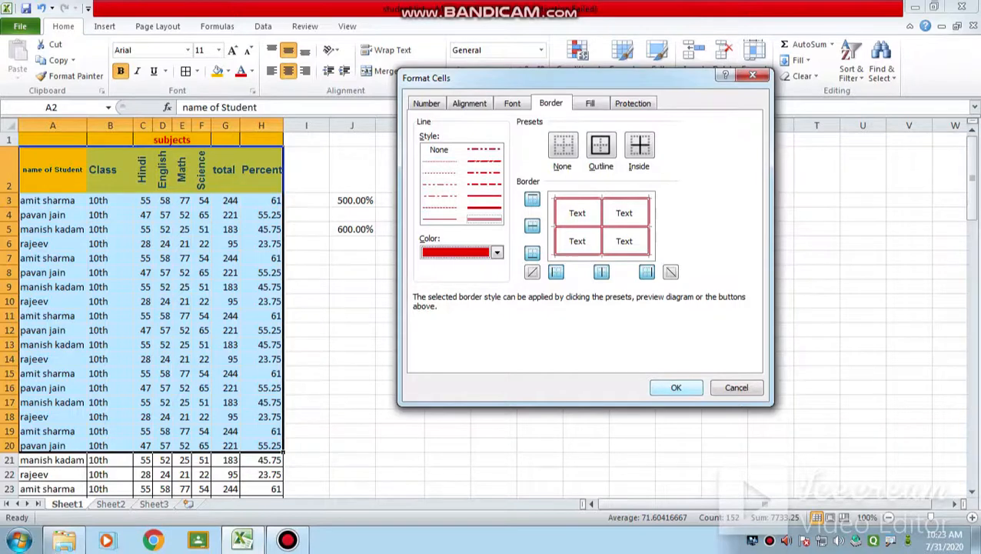
{"action": "left_click", "coordinate": [675, 387]}
{"action": "left_click", "coordinate": [306, 344]}
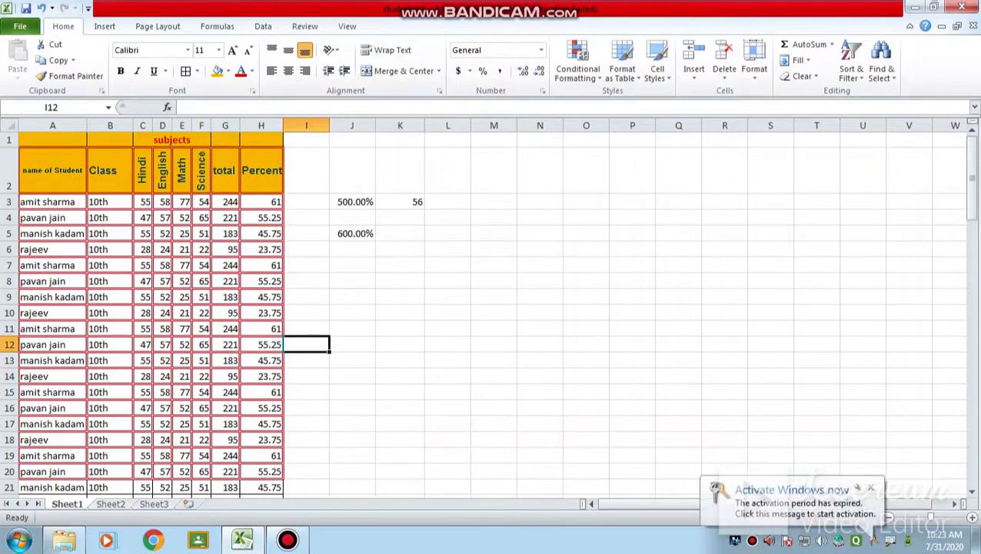
{"action": "key", "text": "ctrl+1"}
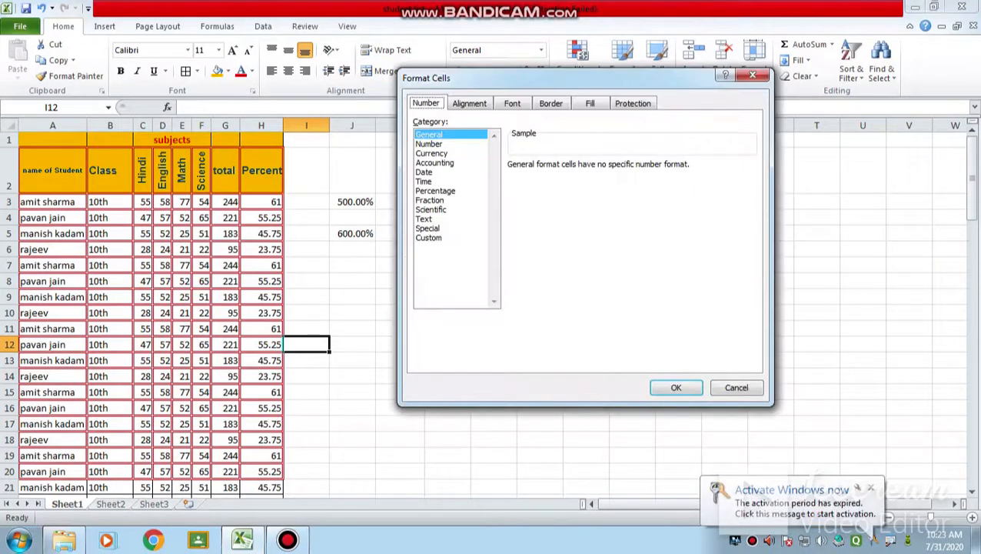
{"action": "left_click", "coordinate": [589, 103]}
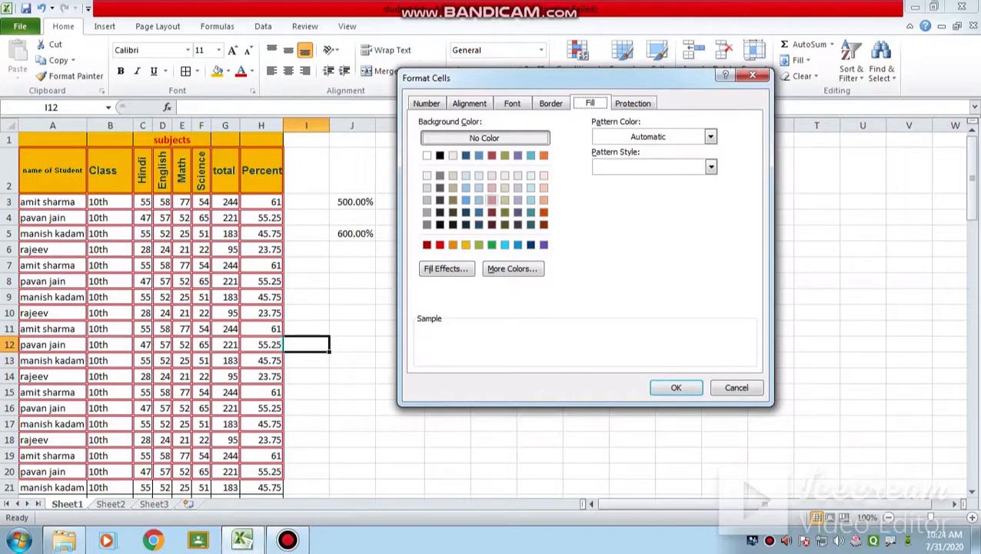
{"action": "key", "text": "Escape"}
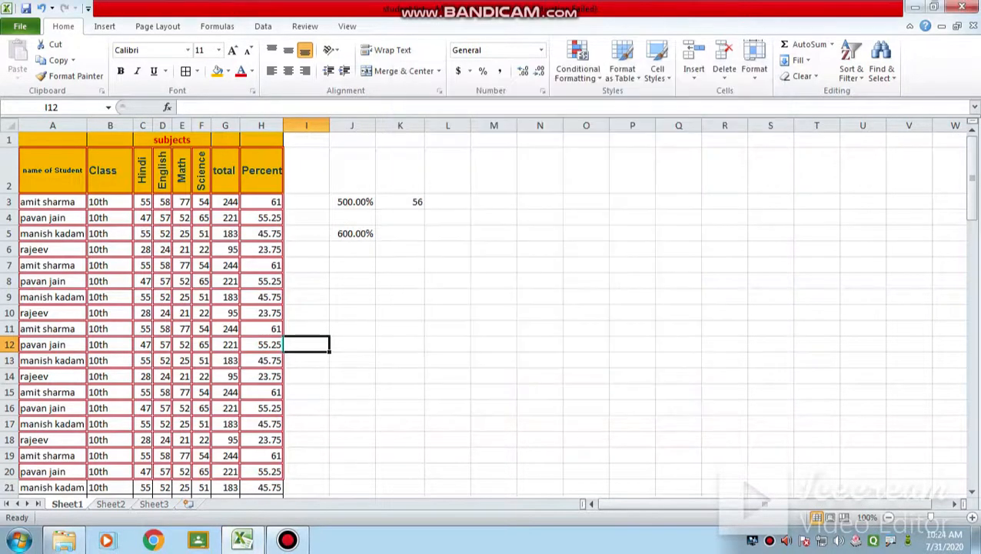
- Fill the student data cells A3:H20 with a light orange background color and deselect the range
{"action": "left_click_drag", "start_coordinate": [46, 201], "coordinate": [282, 479]}
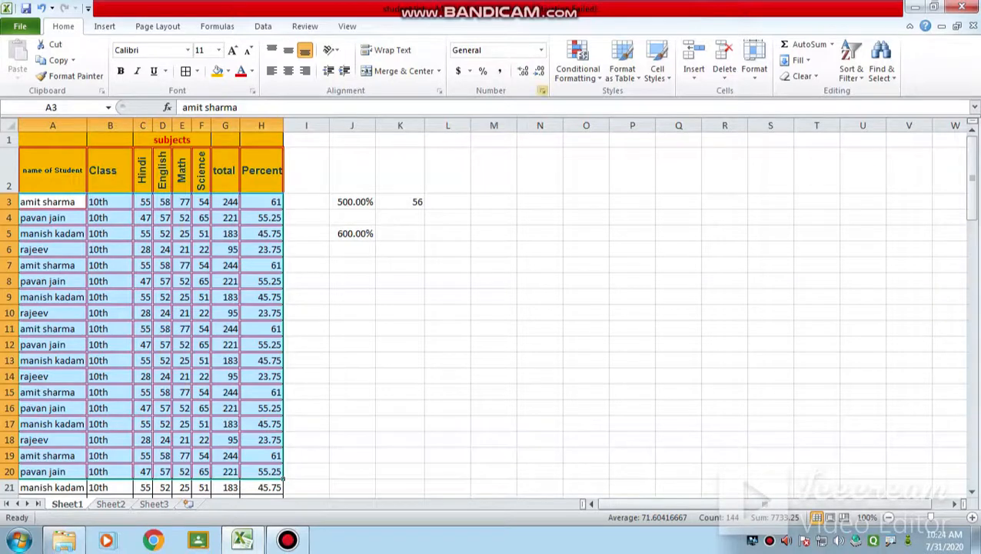
{"action": "left_click", "coordinate": [542, 91]}
{"action": "left_click", "coordinate": [590, 103]}
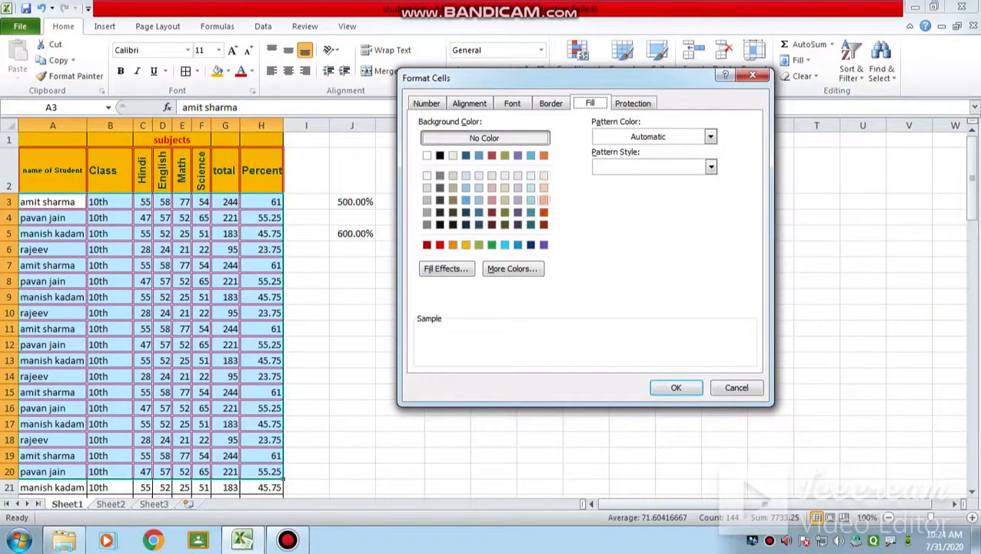
{"action": "left_click", "coordinate": [543, 200]}
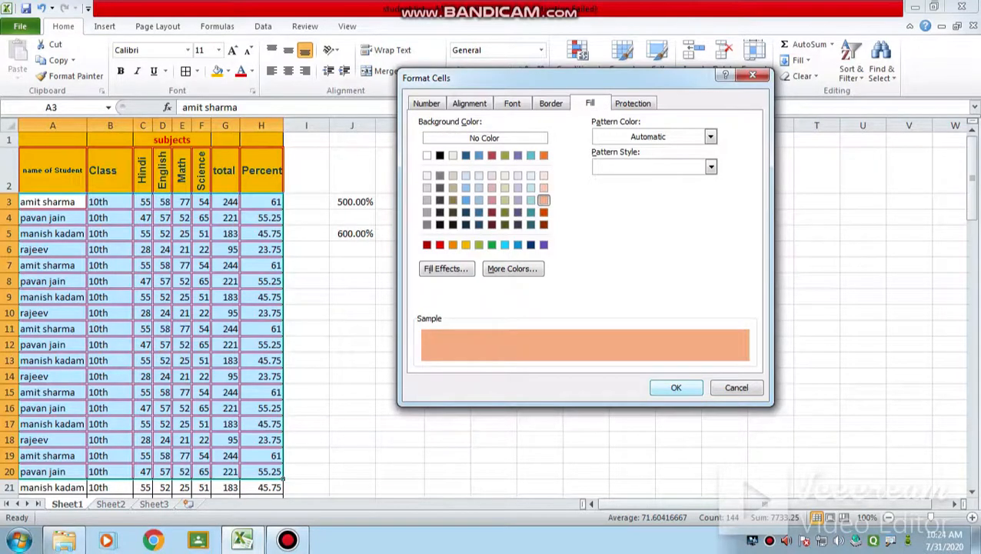
{"action": "left_click", "coordinate": [676, 387]}
{"action": "left_click", "coordinate": [352, 328]}
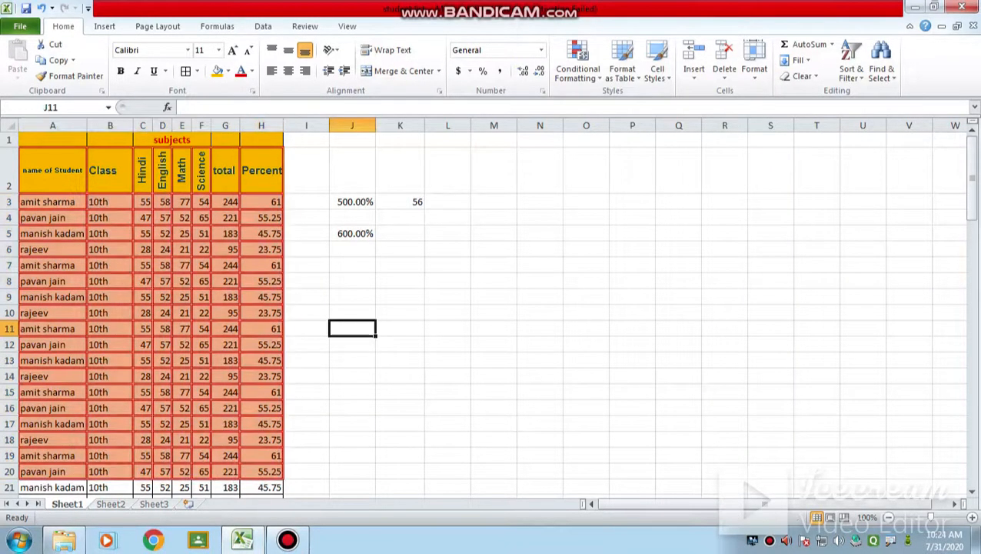